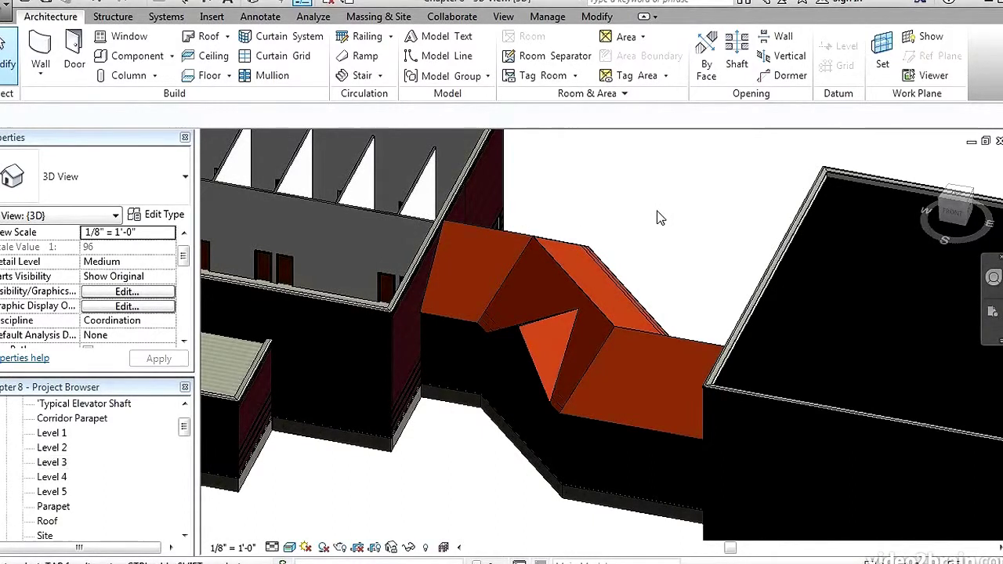
# Step: Examine the dormer on the corridor roof between the two buildings in the 3D view
pyautogui.keyDown('shift'); pyautogui.moveTo(580, 270); pyautogui.dragTo(622, 257, button='middle'); pyautogui.keyUp('shift')
pyautogui.keyDown('shift'); pyautogui.moveTo(542, 300); pyautogui.dragTo(740, 204, button='middle'); pyautogui.keyUp('shift')
pyautogui.scroll(5, 525, 344)
pyautogui.keyDown('shift'); pyautogui.moveTo(841, 300); pyautogui.dragTo(692, 280, button='middle'); pyautogui.keyUp('shift')
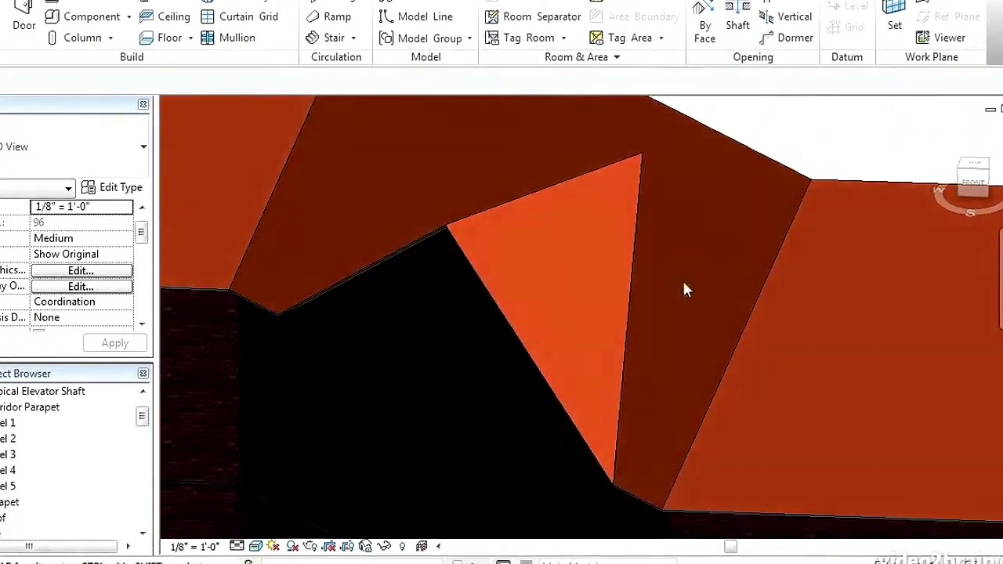
pyautogui.moveTo(626, 310); pyautogui.dragTo(644, 277, button='middle')
# Step: Switch to the Level 3 floor plan and examine how the corridor roof between the two buildings is displayed
pyautogui.hotkey('ctrl', 'Tab')
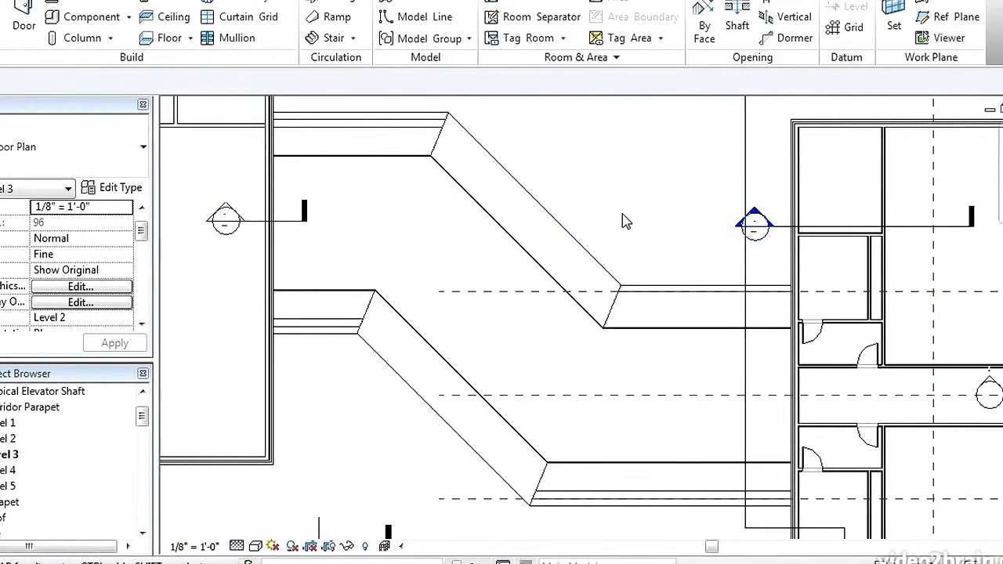
pyautogui.moveTo(625, 222); pyautogui.dragTo(589, 221, button='middle')
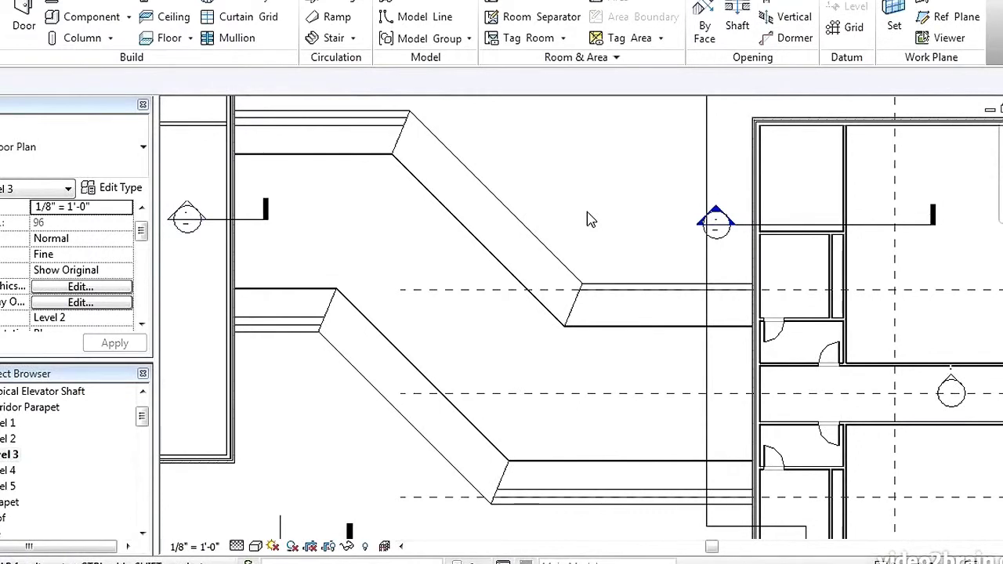
pyautogui.moveTo(575, 215); pyautogui.dragTo(591, 235, button='middle')
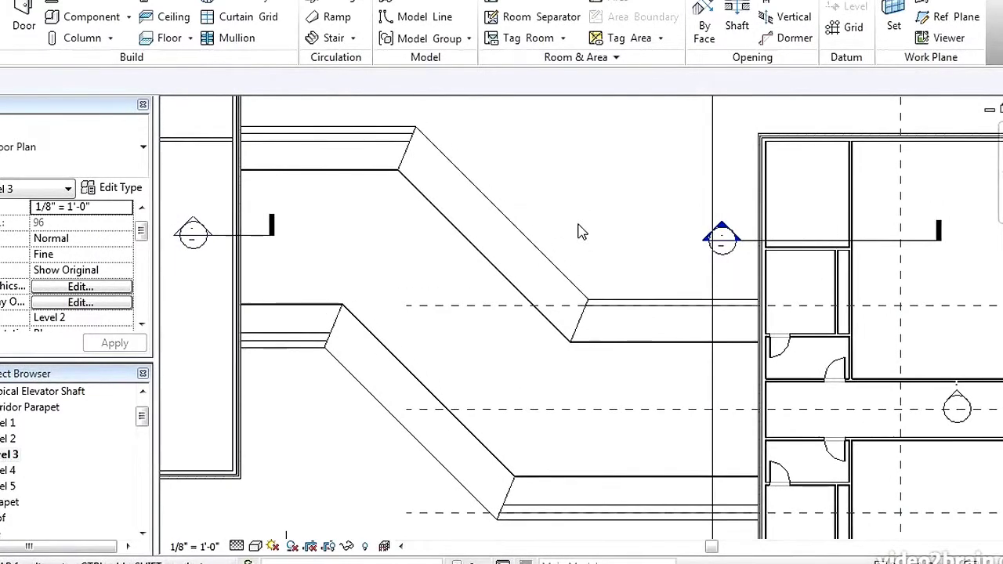
pyautogui.moveTo(640, 262); pyautogui.dragTo(401, 259, button='middle')
pyautogui.scroll(5, 543, 283)
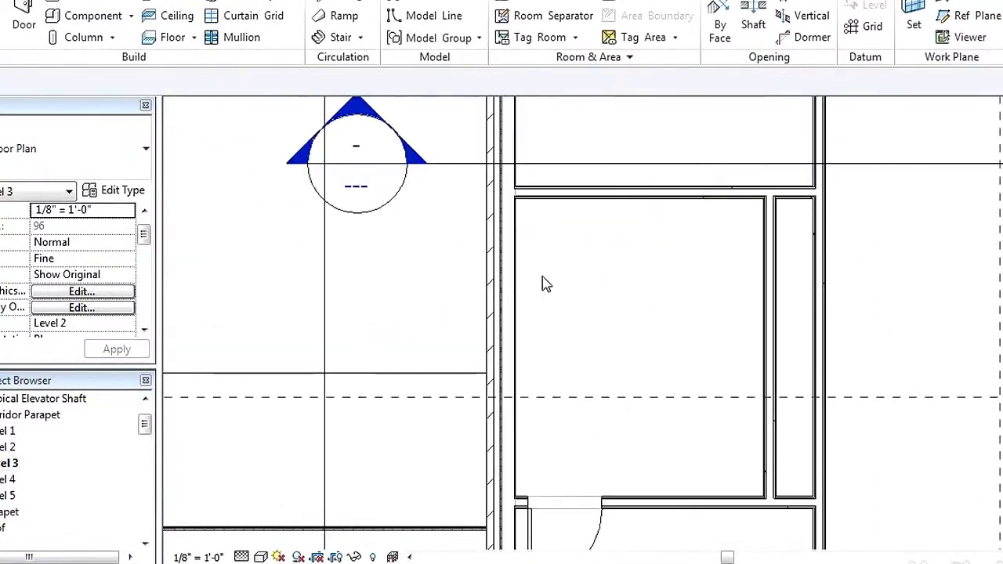
pyautogui.scroll(1, 546, 283)
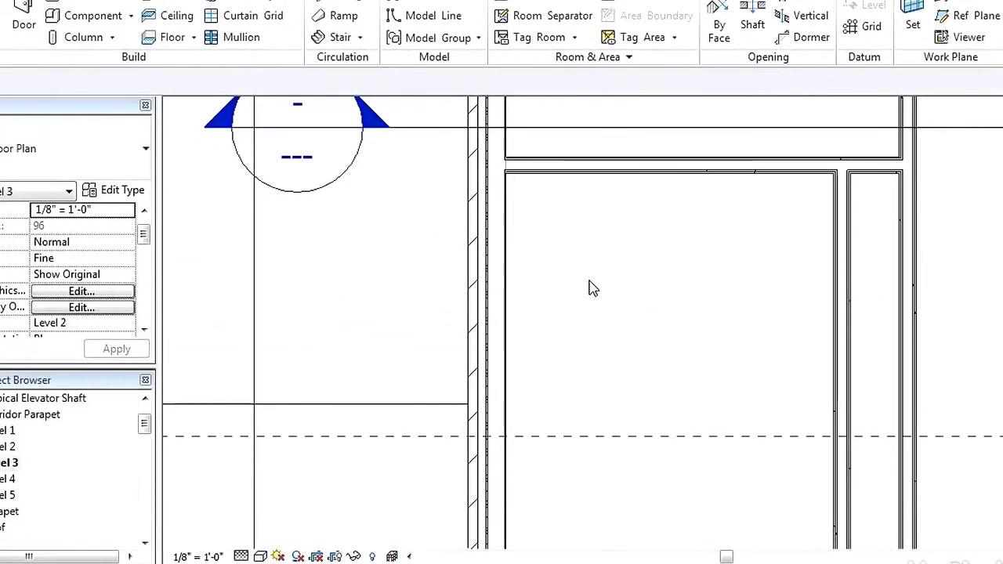
pyautogui.scroll(-1, 533, 280)
pyautogui.scroll(-2, 413, 285)
pyautogui.scroll(-2, 413, 285)
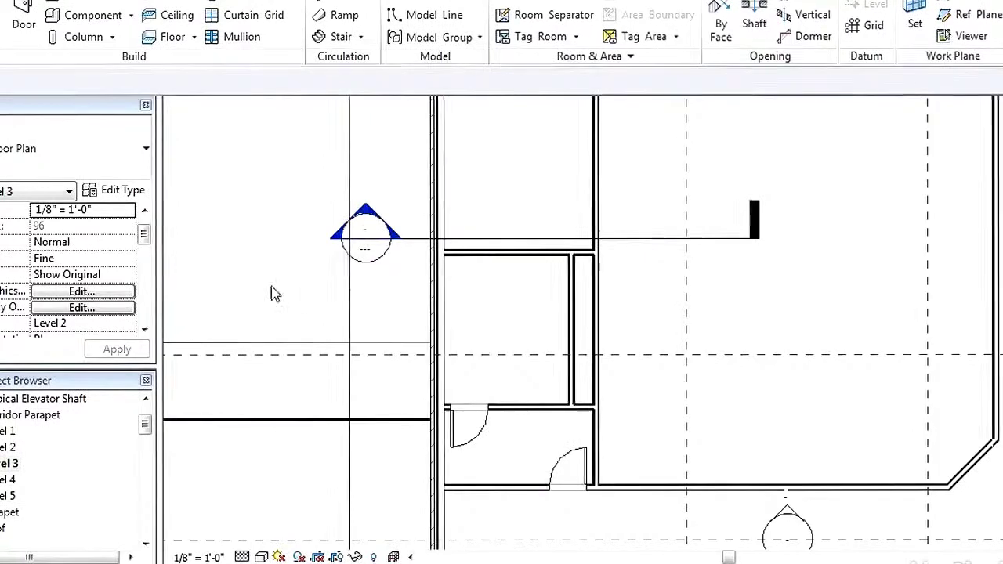
pyautogui.moveTo(273, 291); pyautogui.dragTo(634, 287, button='middle')
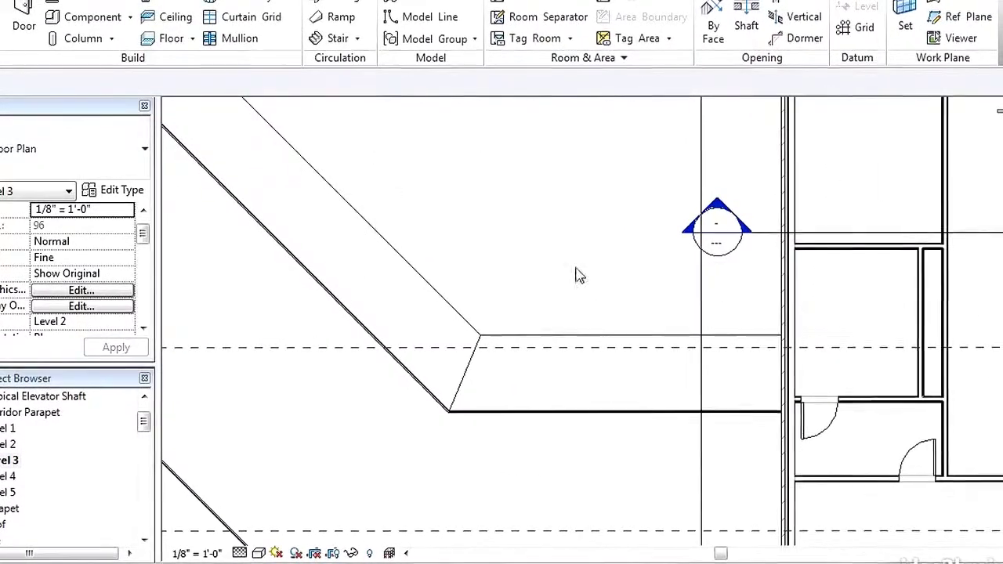
pyautogui.scroll(-3, 538, 262)
pyautogui.moveTo(365, 264); pyautogui.dragTo(418, 275, button='middle')
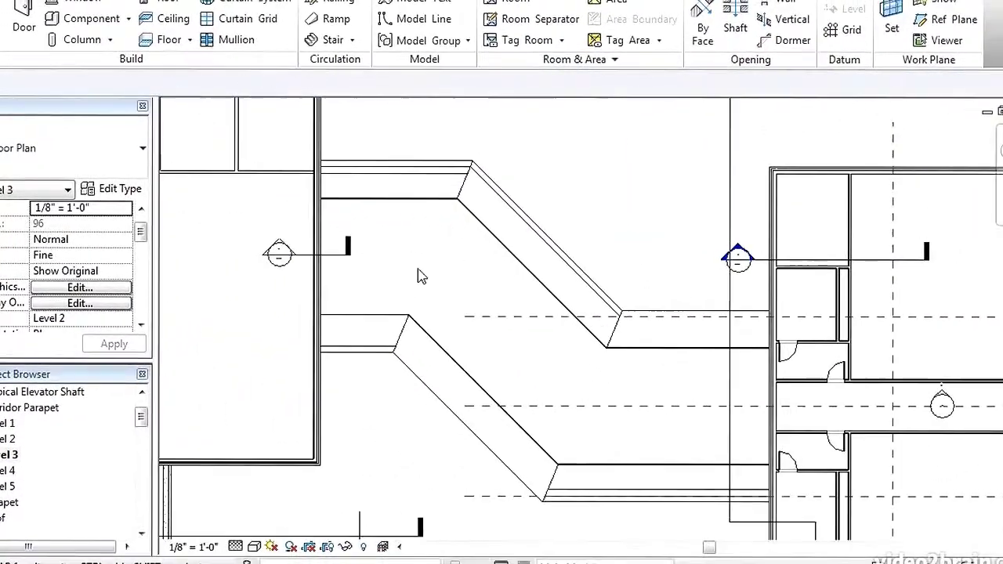
pyautogui.scroll(2, 418, 276)
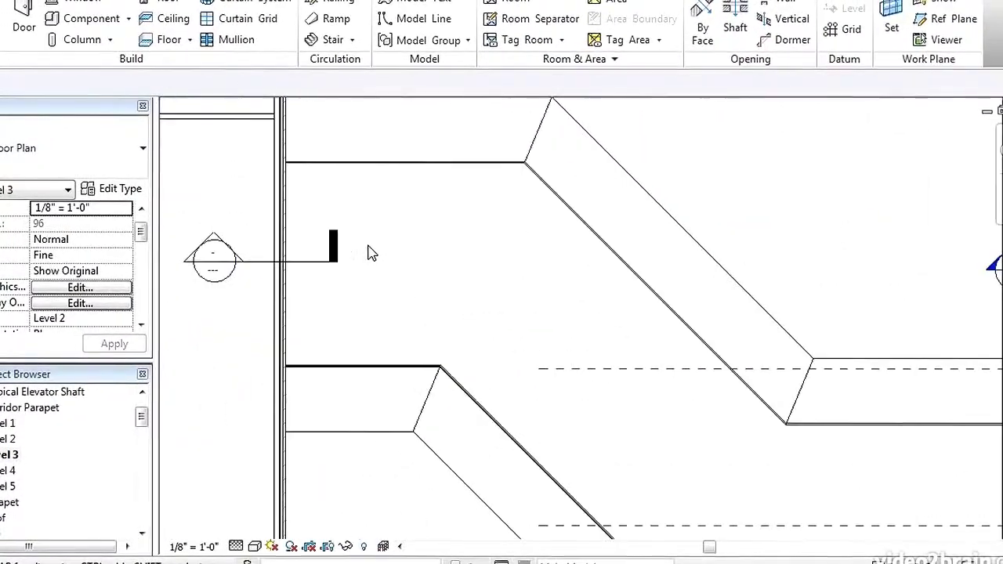
pyautogui.scroll(-2, 422, 245)
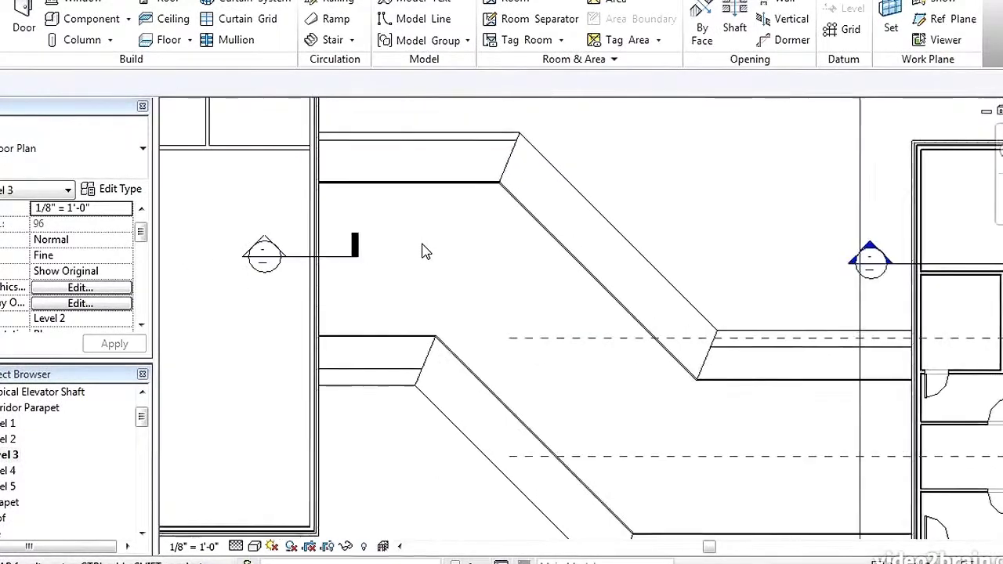
pyautogui.moveTo(542, 330); pyautogui.dragTo(517, 302, button='middle')
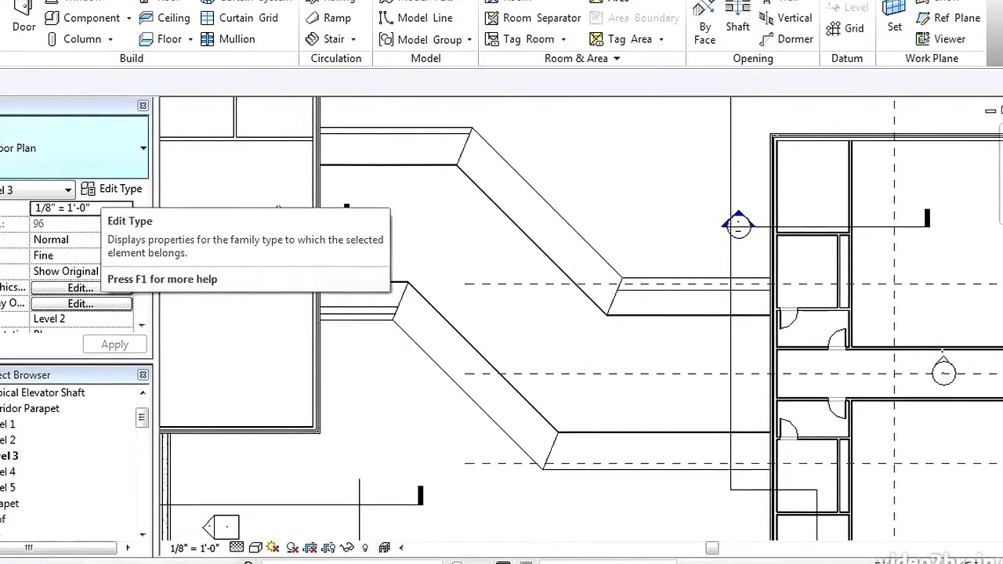
# Step: Set the Level 3 plan's view range to an Unlimited top and a cut plane offset of 25' 0"
pyautogui.moveTo(141, 231); pyautogui.dragTo(139, 293)
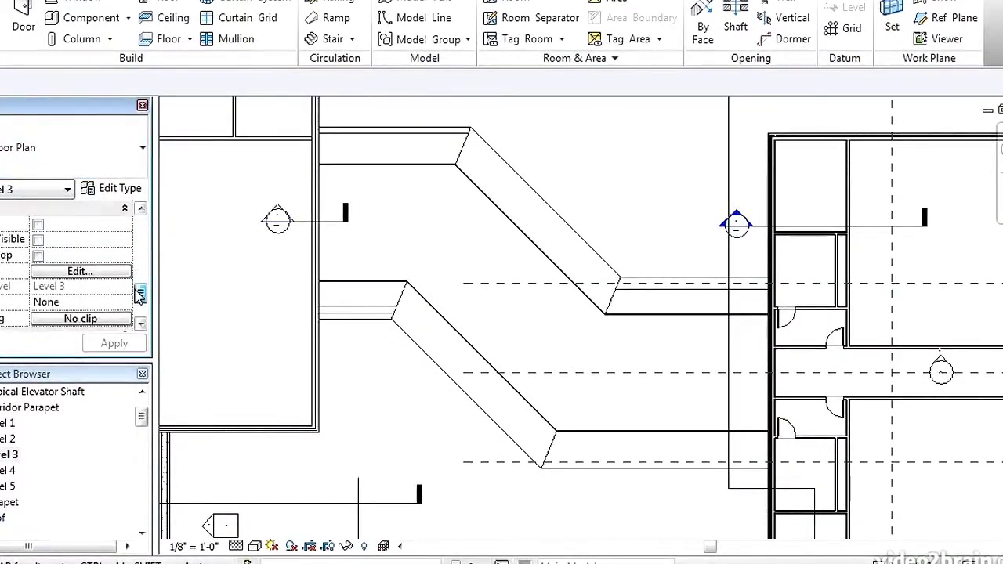
pyautogui.click(86, 273)
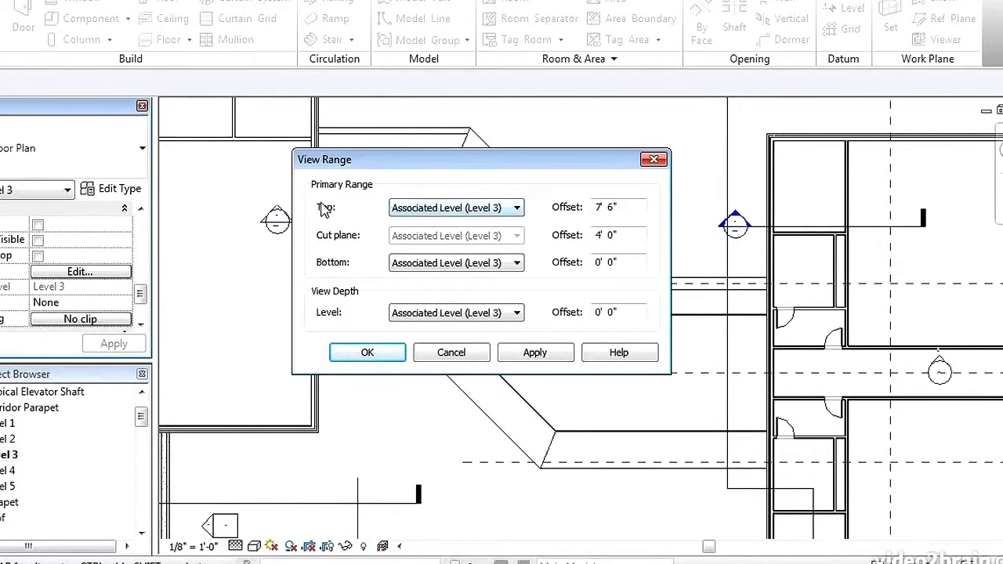
pyautogui.click(627, 212)
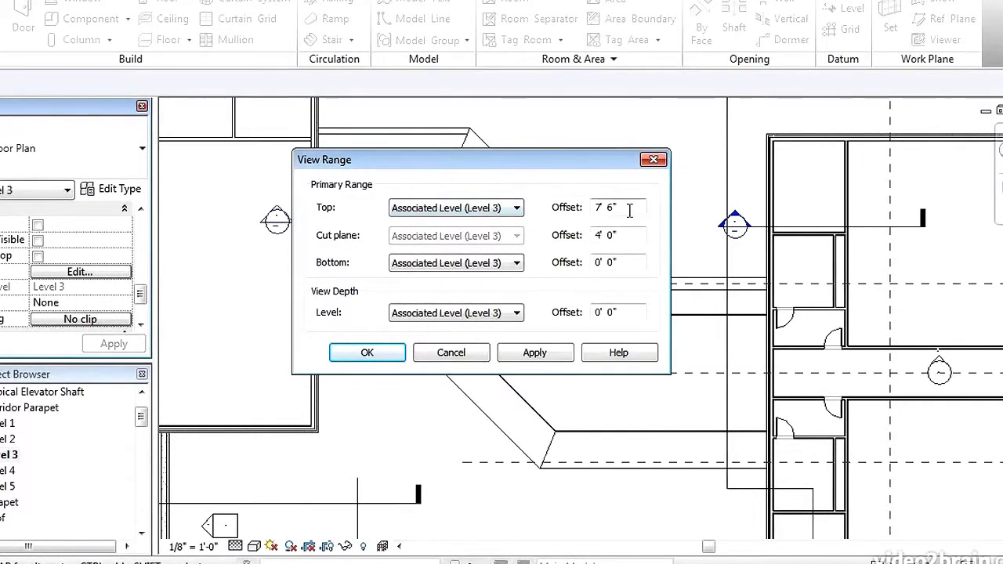
pyautogui.click(474, 208)
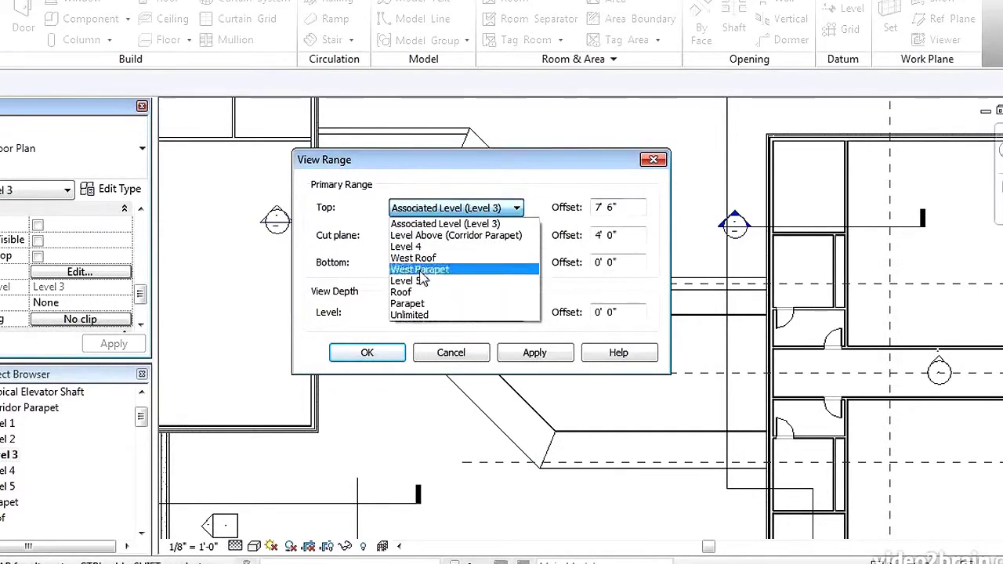
pyautogui.click(423, 315)
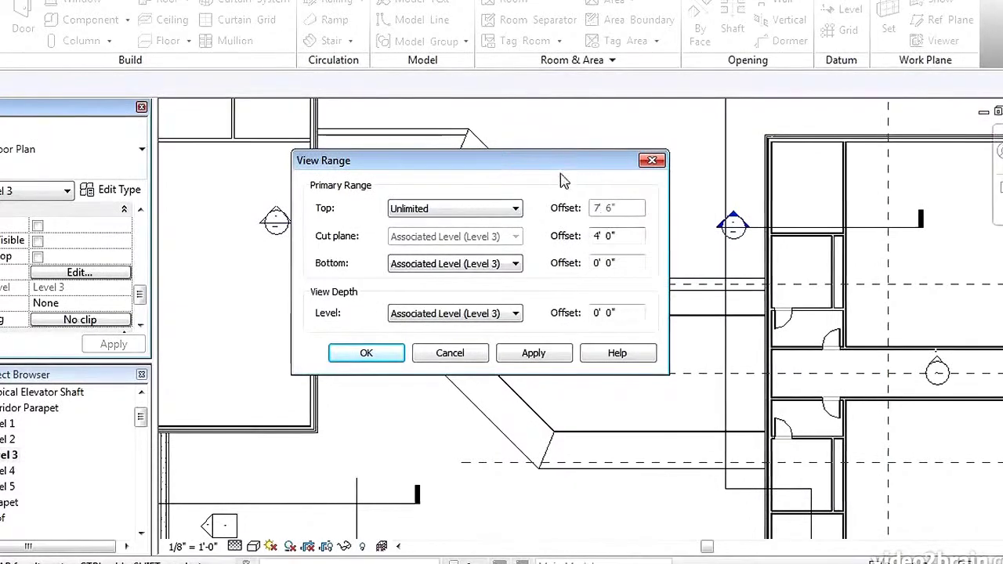
pyautogui.moveTo(564, 162); pyautogui.dragTo(480, 143)
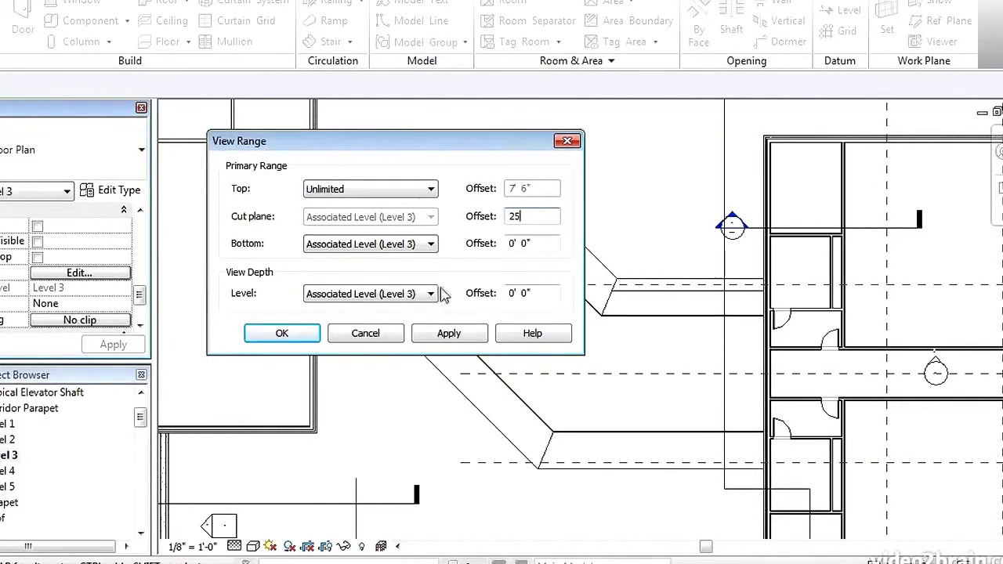
pyautogui.click(447, 333)
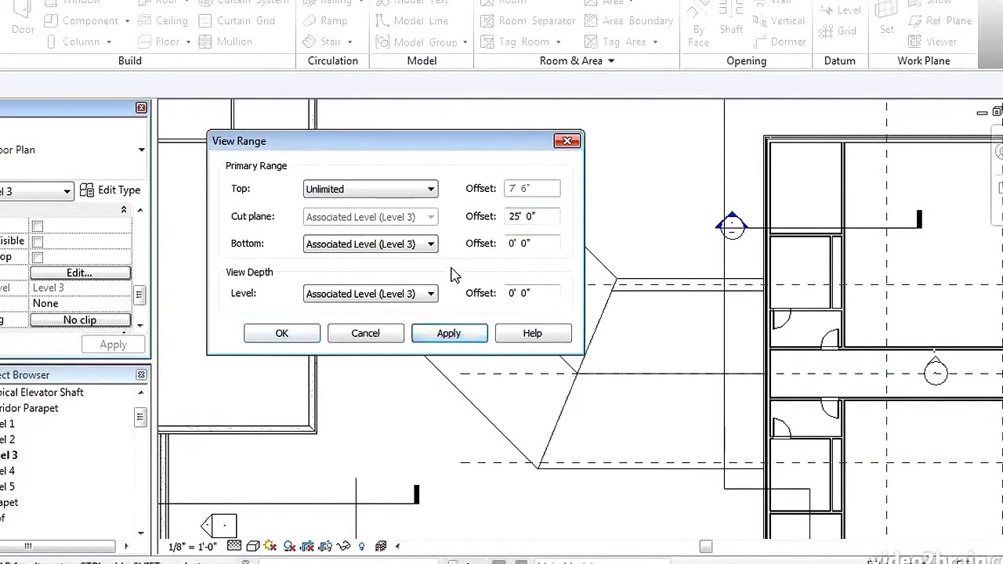
pyautogui.click(286, 333)
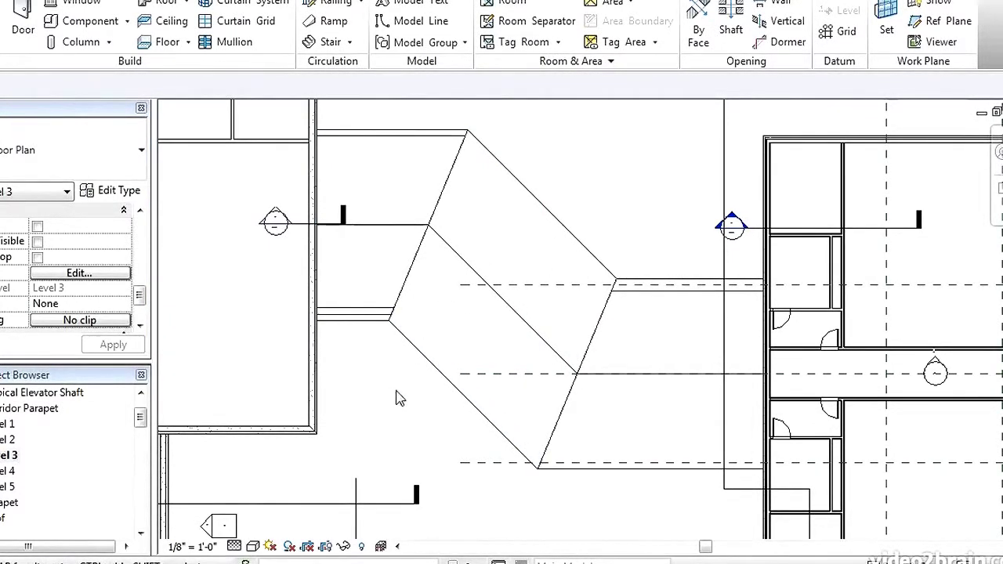
# Step: Open the footprint sketch of the pitched roof over the angled part of the corridor for editing
pyautogui.click(440, 381)
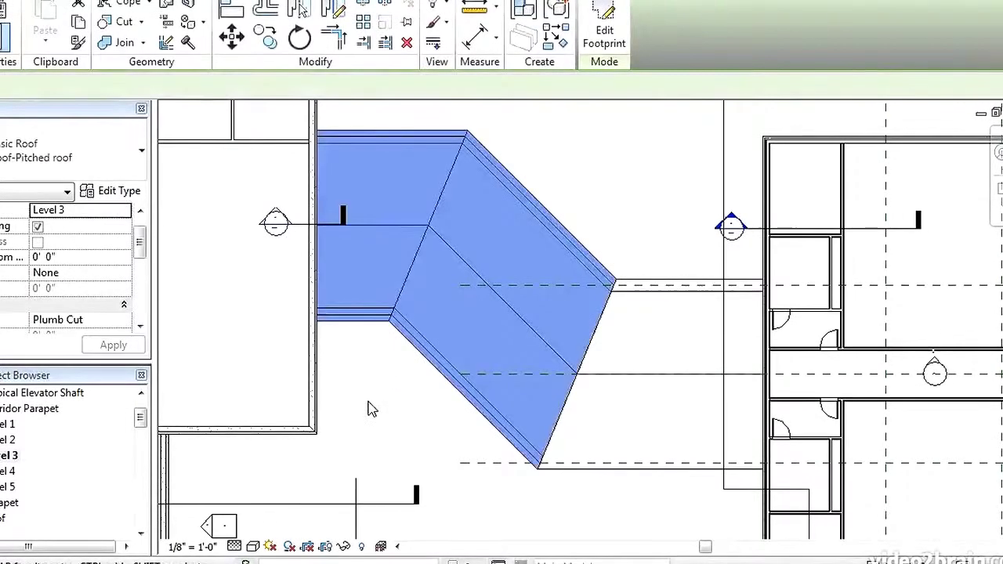
pyautogui.click(603, 39)
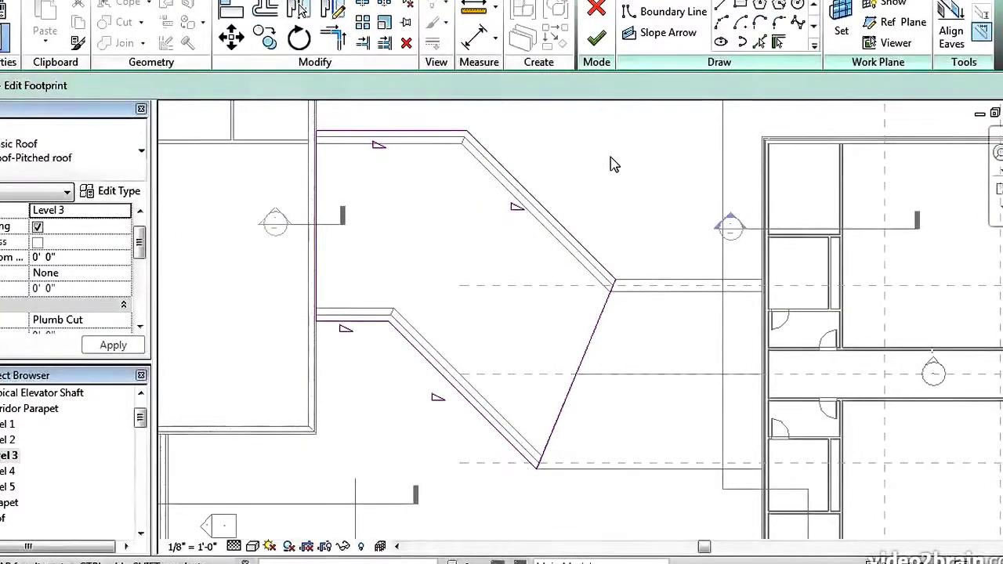
pyautogui.moveTo(509, 356)
pyautogui.mouseDown(button='middle')
pyautogui.moveTo(593, 331)
pyautogui.moveTo(598, 348)
pyautogui.moveTo(538, 314)
pyautogui.mouseUp(button='middle')
pyautogui.scroll(3, 551, 353)
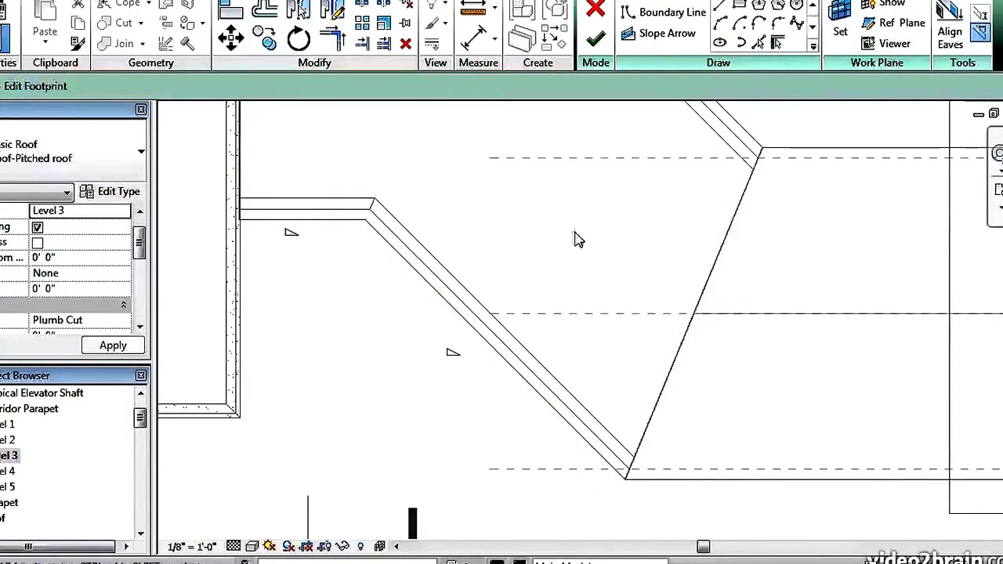
pyautogui.moveTo(573, 230); pyautogui.dragTo(567, 256, button='middle')
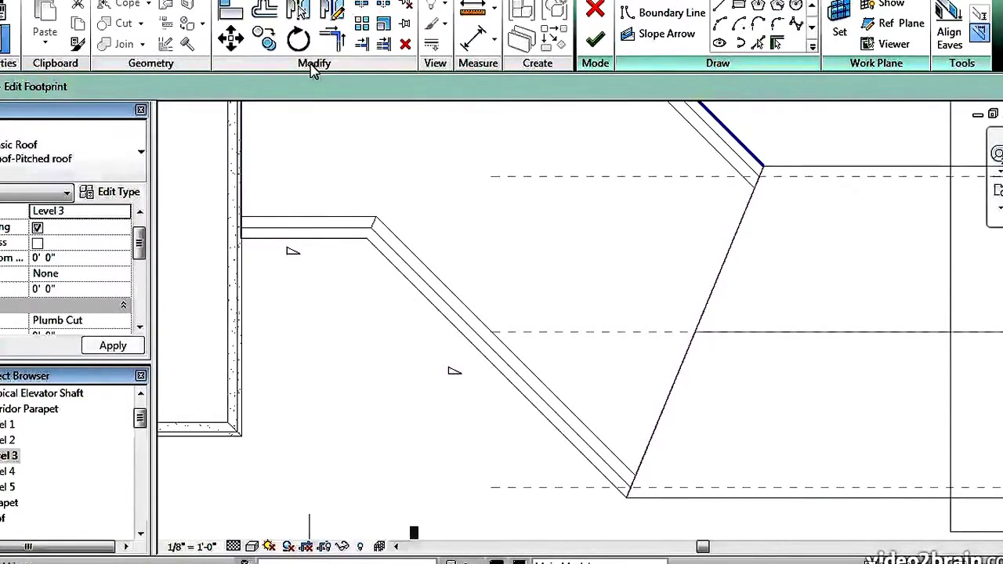
# Step: Split the lower diagonal boundary line of the roof footprint at two points, about 4' 0" in from each end
pyautogui.click(363, 6)
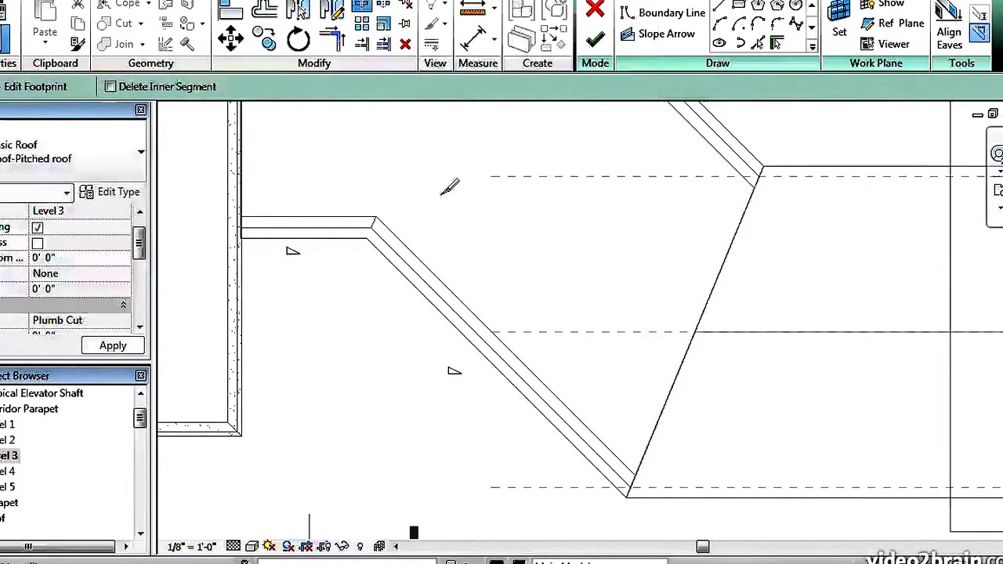
pyautogui.click(397, 268)
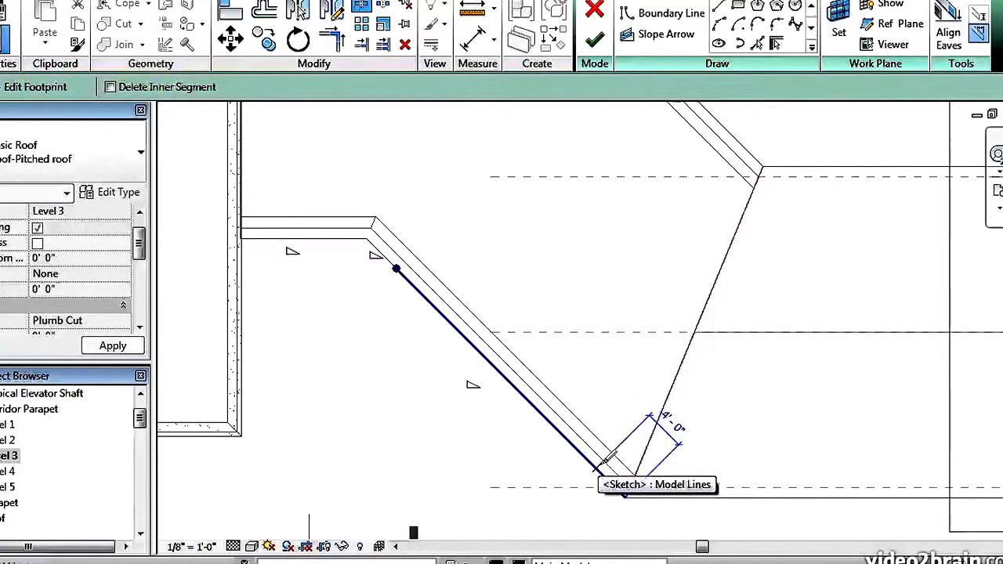
pyautogui.click(597, 469)
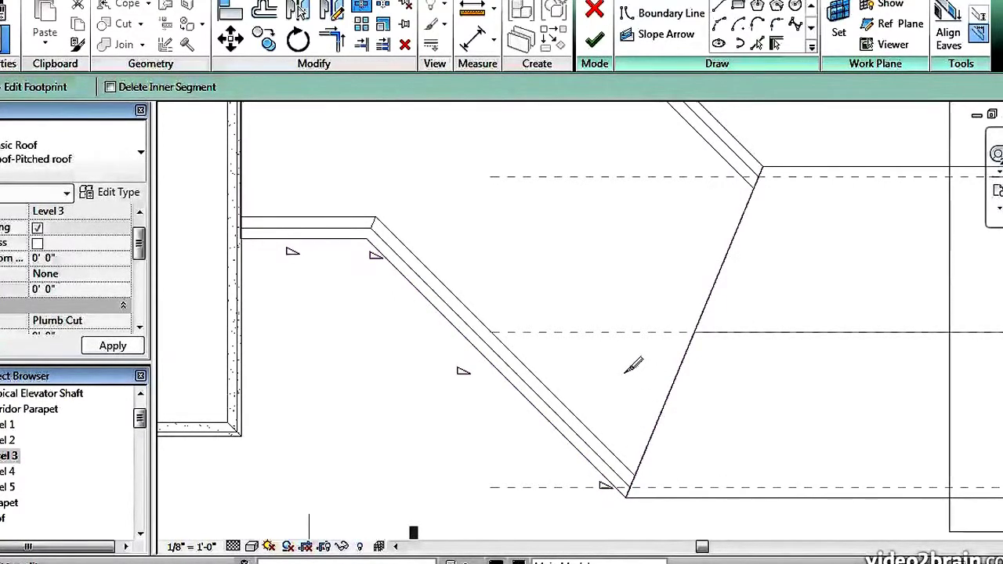
pyautogui.press('Escape')
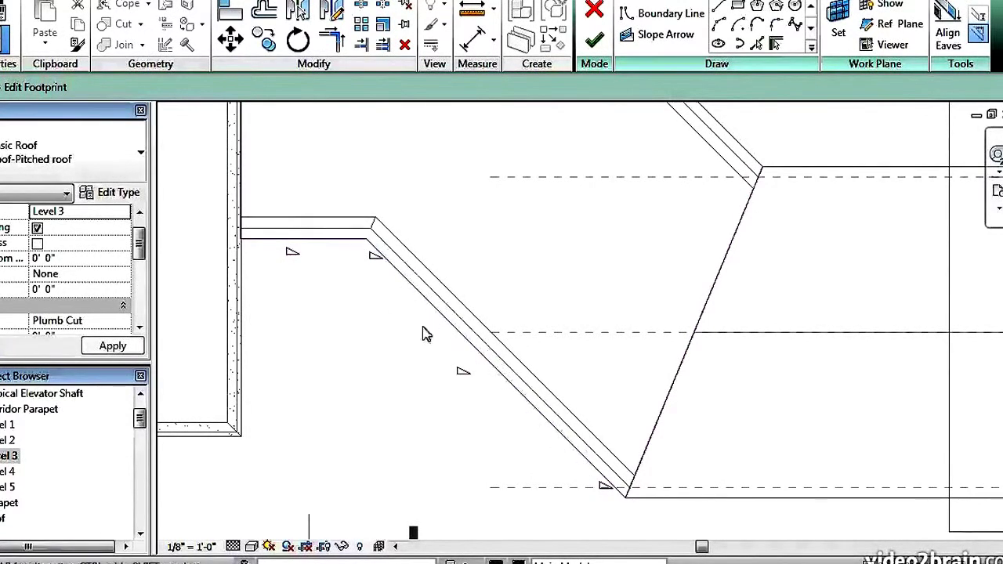
# Step: Turn off Defines Slope for the middle segment of the split diagonal boundary line
pyautogui.click(511, 375)
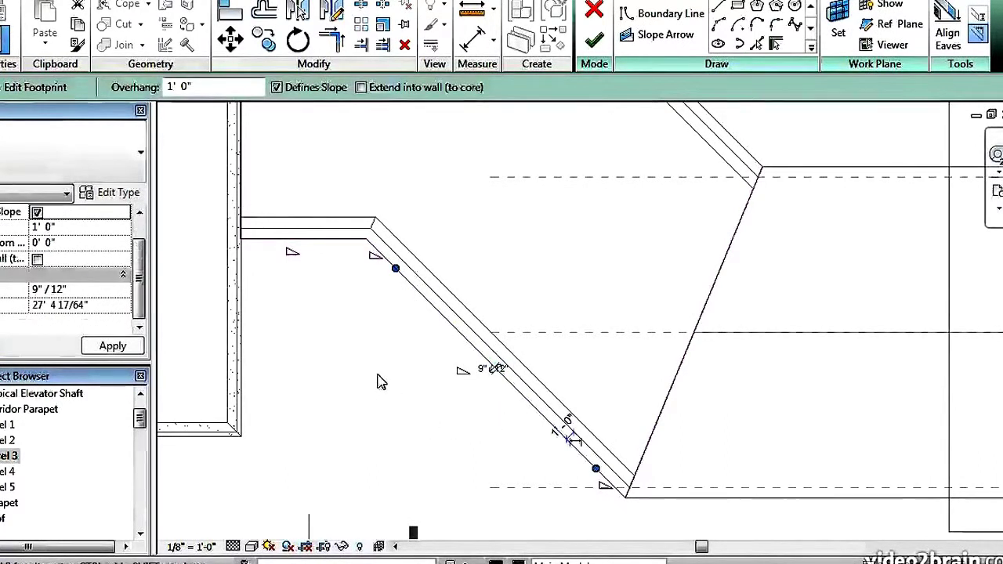
pyautogui.click(277, 87)
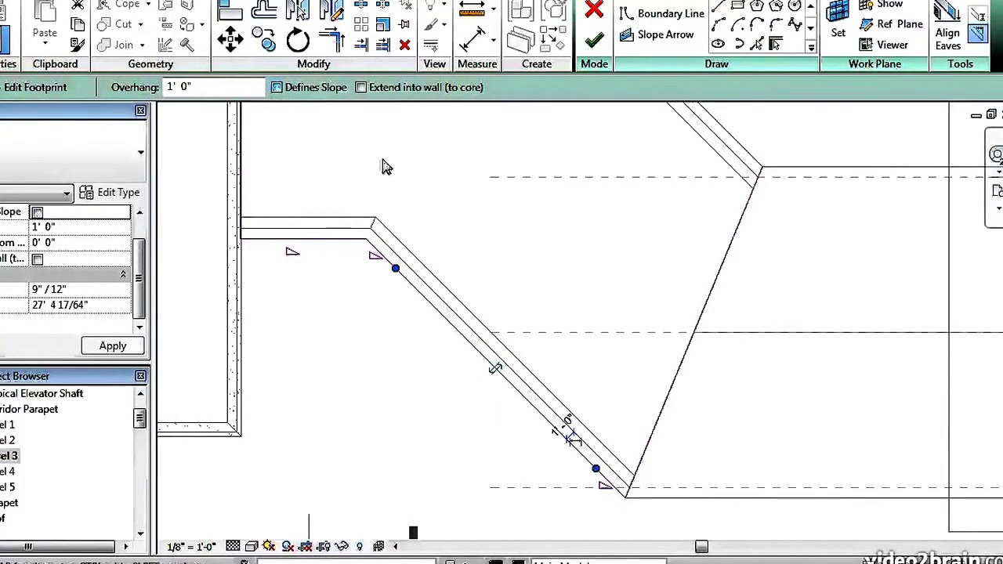
pyautogui.moveTo(407, 192); pyautogui.dragTo(481, 272, button='middle')
pyautogui.scroll(-2, 477, 236)
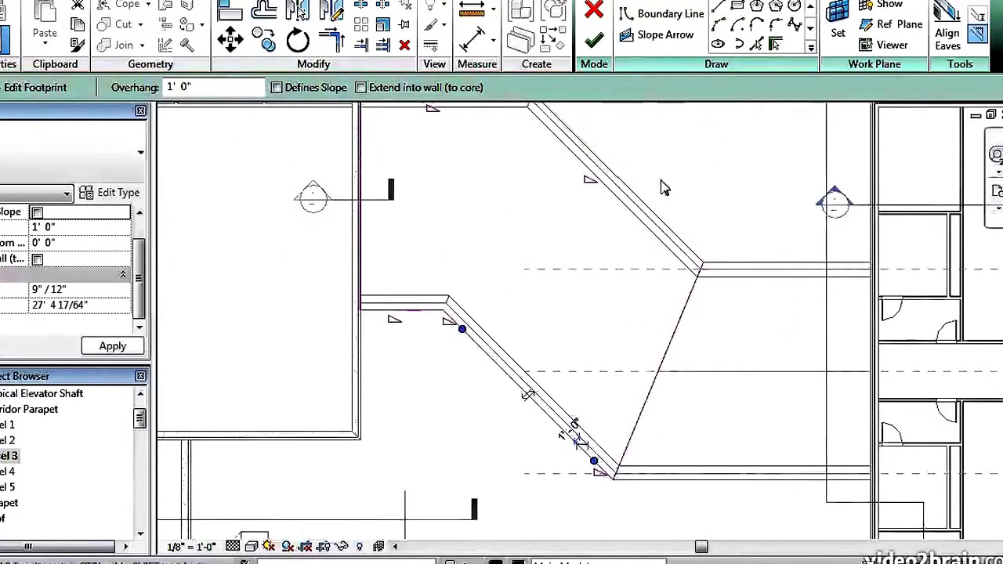
pyautogui.click(704, 171)
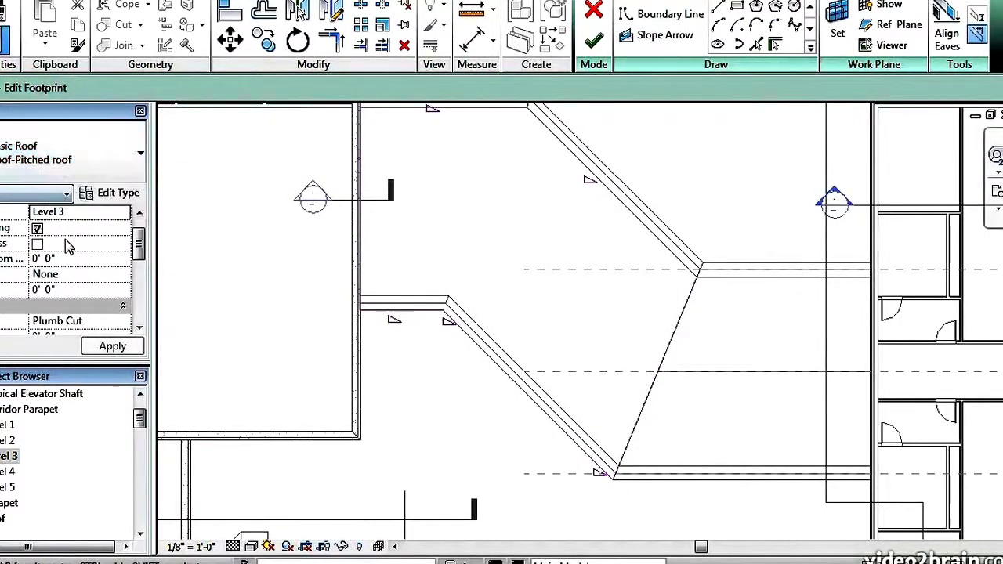
# Step: Review the properties of the roof and of the middle segment of the split boundary line
pyautogui.moveTo(139, 240)
pyautogui.mouseDown()
pyautogui.moveTo(139, 295)
pyautogui.moveTo(140, 234)
pyautogui.mouseUp()
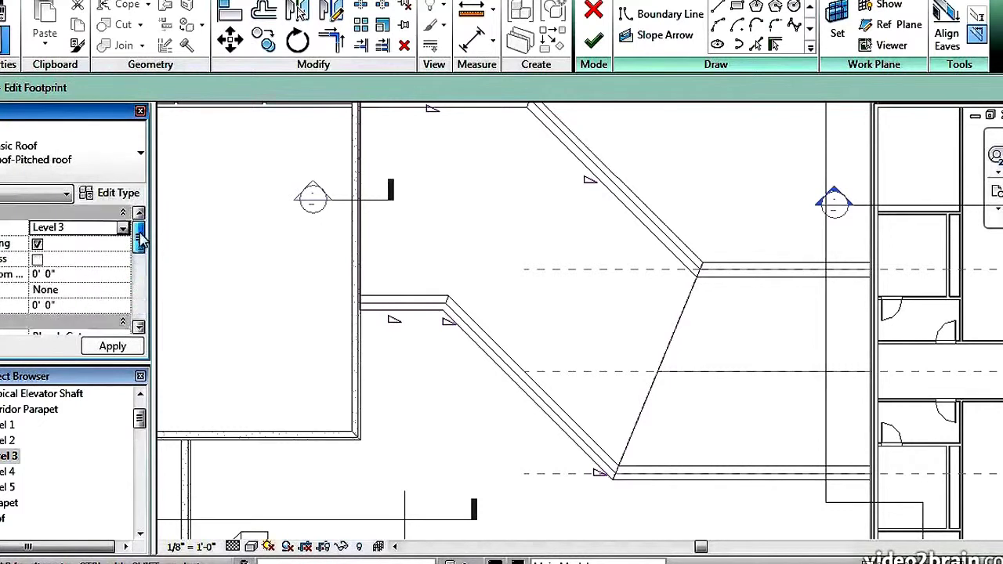
pyautogui.click(474, 345)
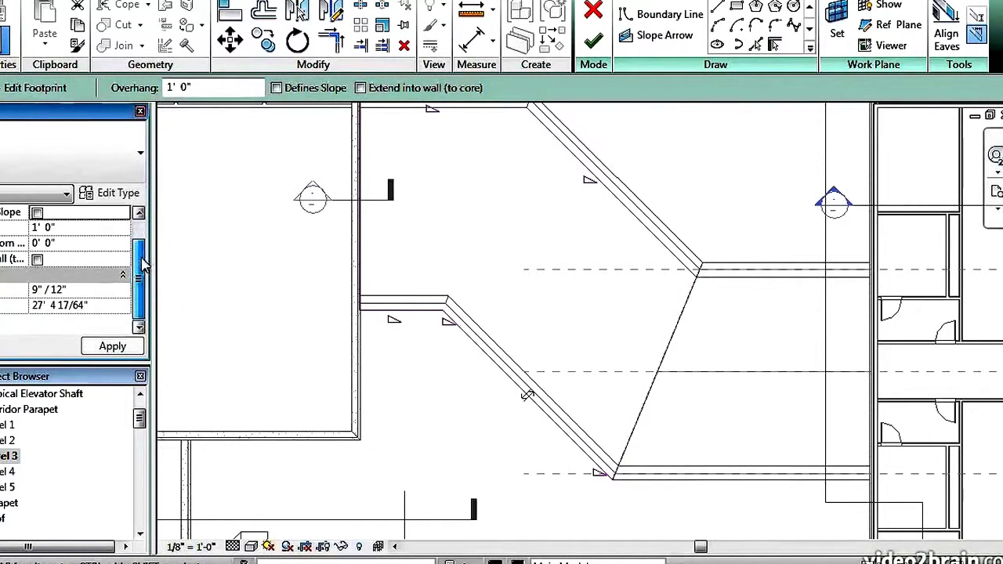
pyautogui.click(298, 210)
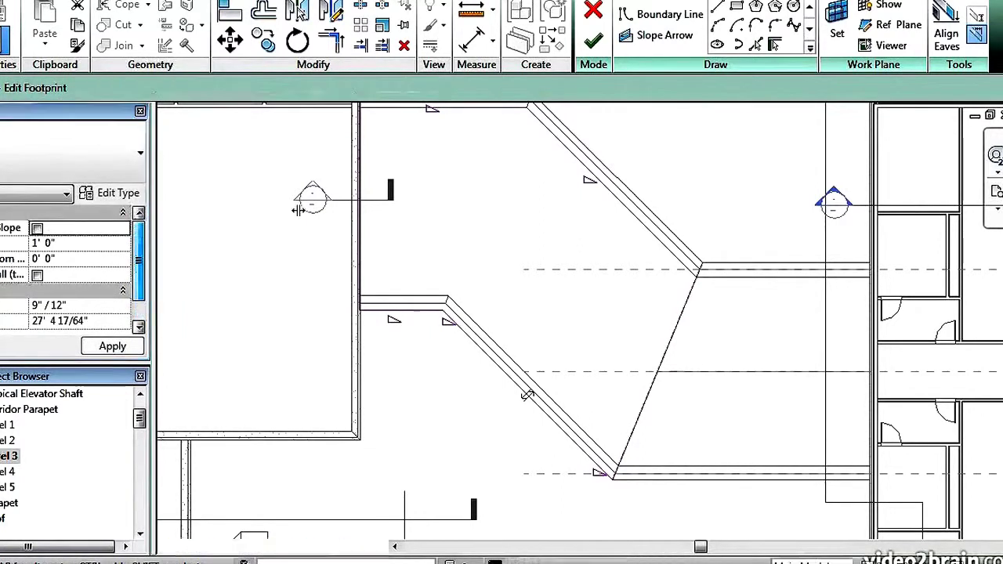
# Step: Draw a slope arrow along the middle segment of the split diagonal boundary line, from its upper split point to the segment's midpoint
pyautogui.click(505, 318)
pyautogui.scroll(3, 519, 310)
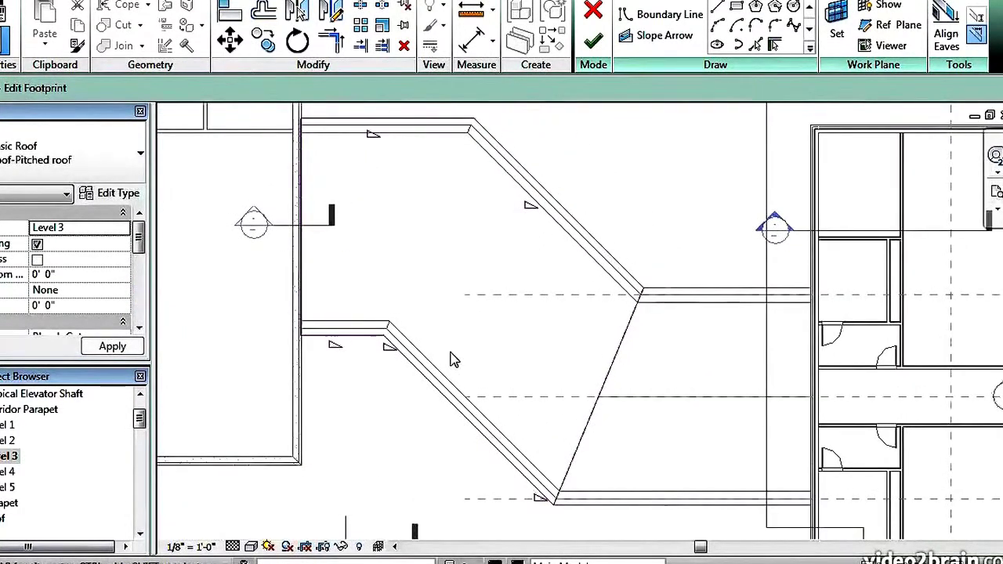
pyautogui.moveTo(490, 322); pyautogui.dragTo(492, 302, button='middle')
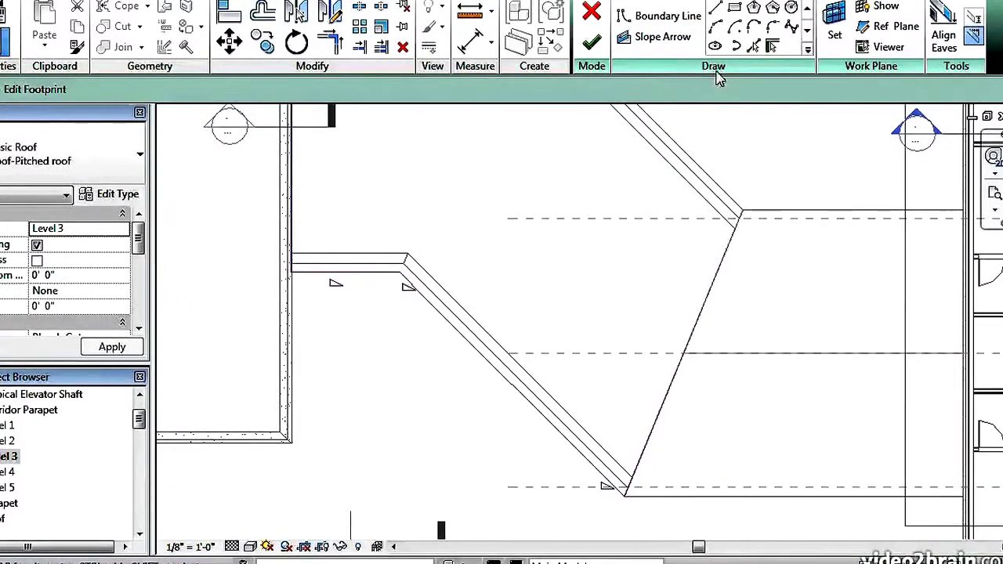
pyautogui.click(668, 36)
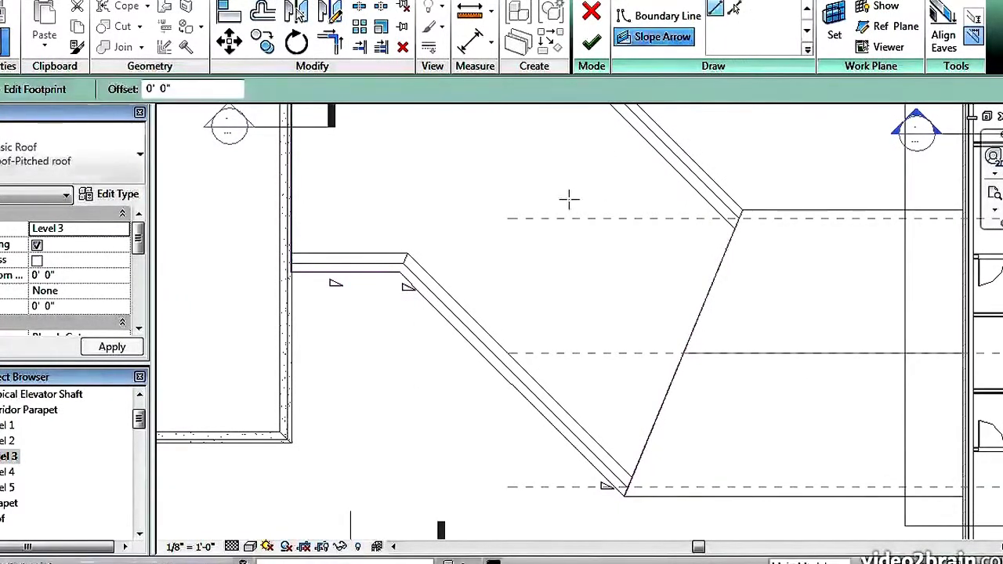
pyautogui.click(423, 298)
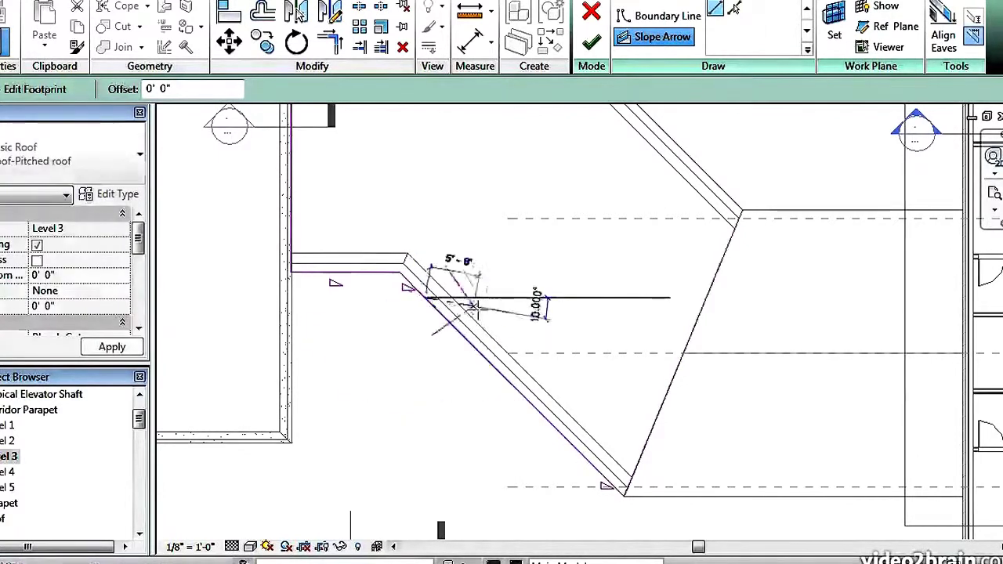
pyautogui.click(510, 384)
pyautogui.press('Escape')
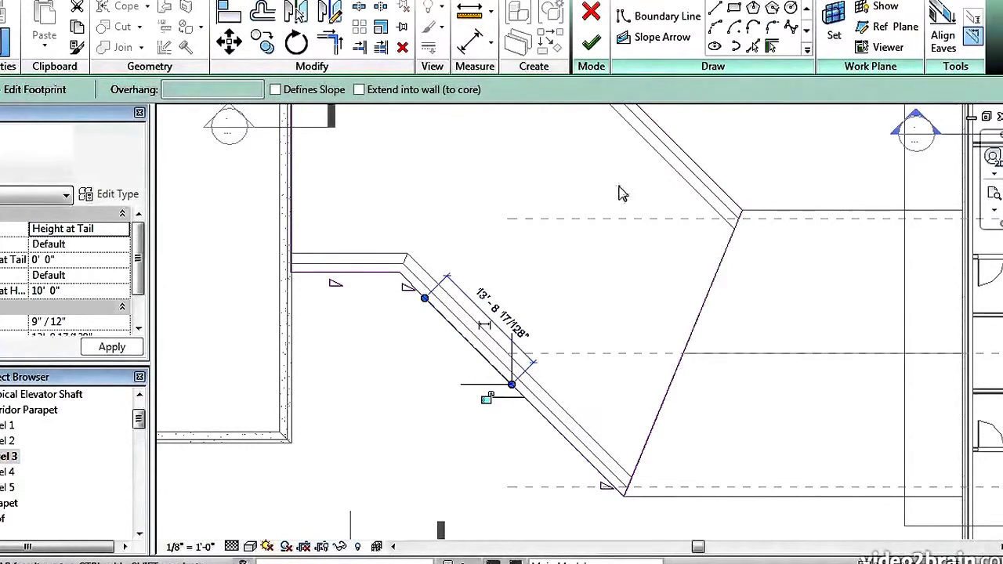
# Step: Draw a second slope arrow from the lower split point of the diagonal boundary line to the middle segment's midpoint
pyautogui.click(660, 37)
pyautogui.click(510, 384)
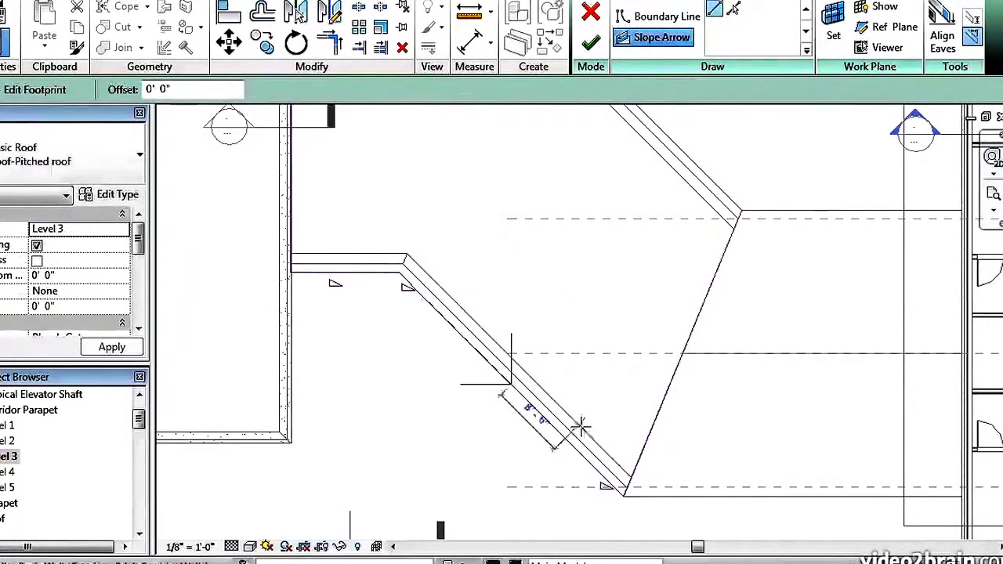
pyautogui.click(597, 470)
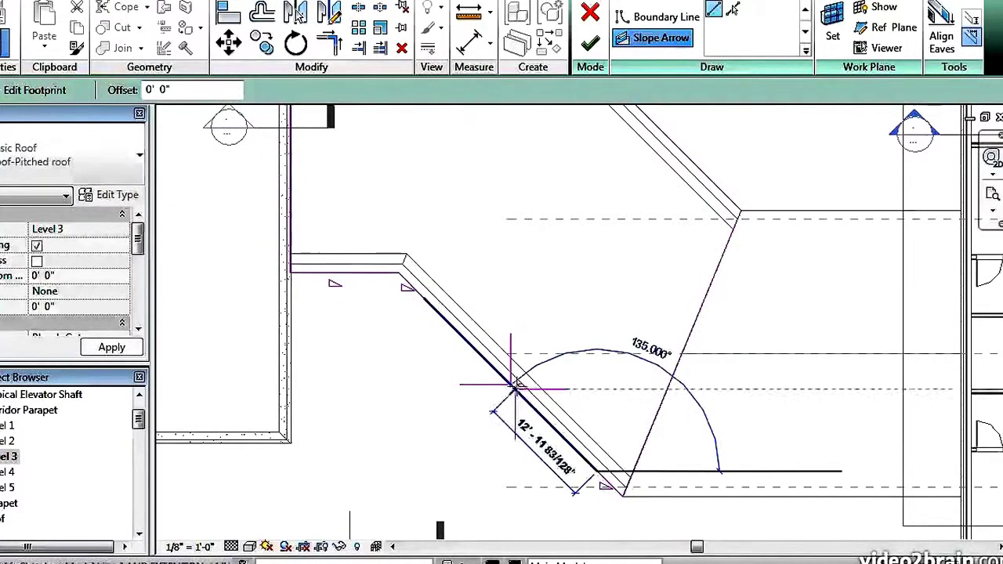
pyautogui.press('Escape')
pyautogui.press('Escape')
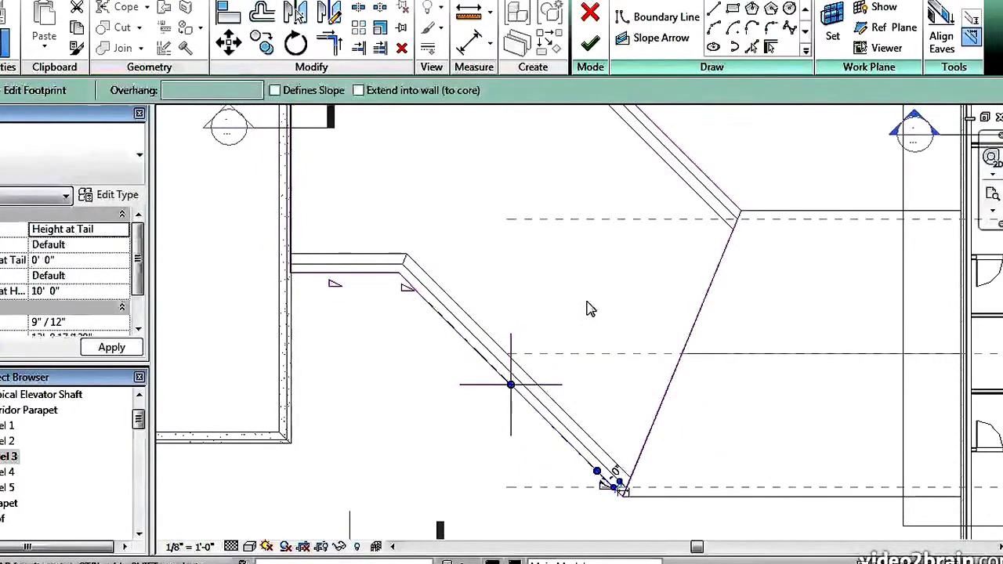
pyautogui.press('Escape')
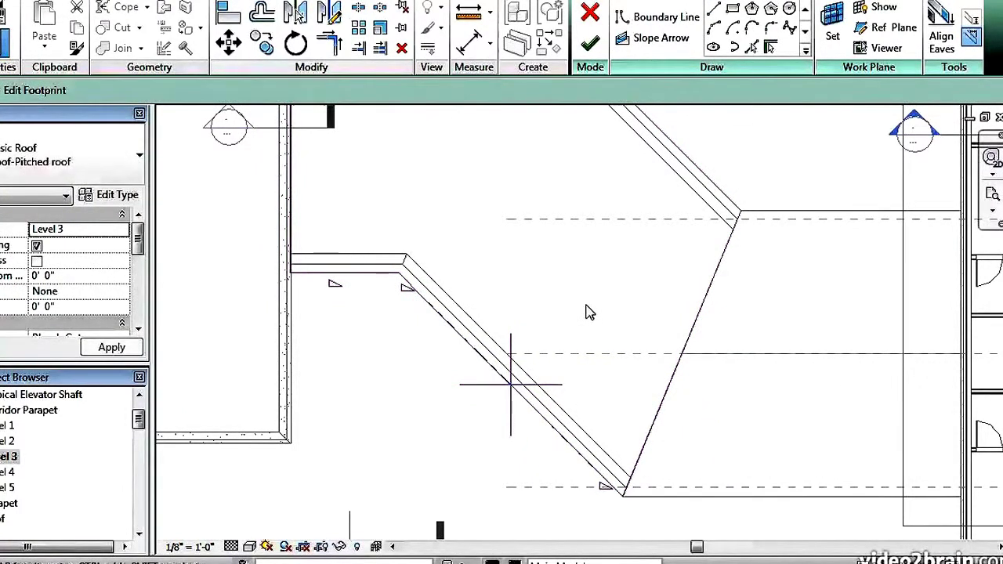
# Step: Specify both slope arrows by Slope instead of height at tail and finish the roof footprint sketch
pyautogui.click(474, 376)
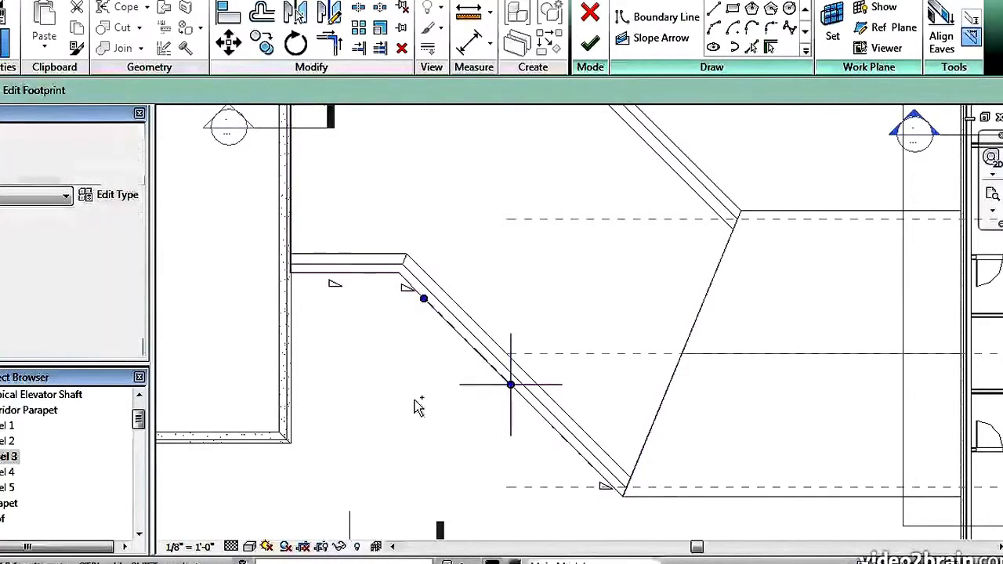
pyautogui.keyDown('ctrl'); pyautogui.click(510, 416); pyautogui.keyUp('ctrl')
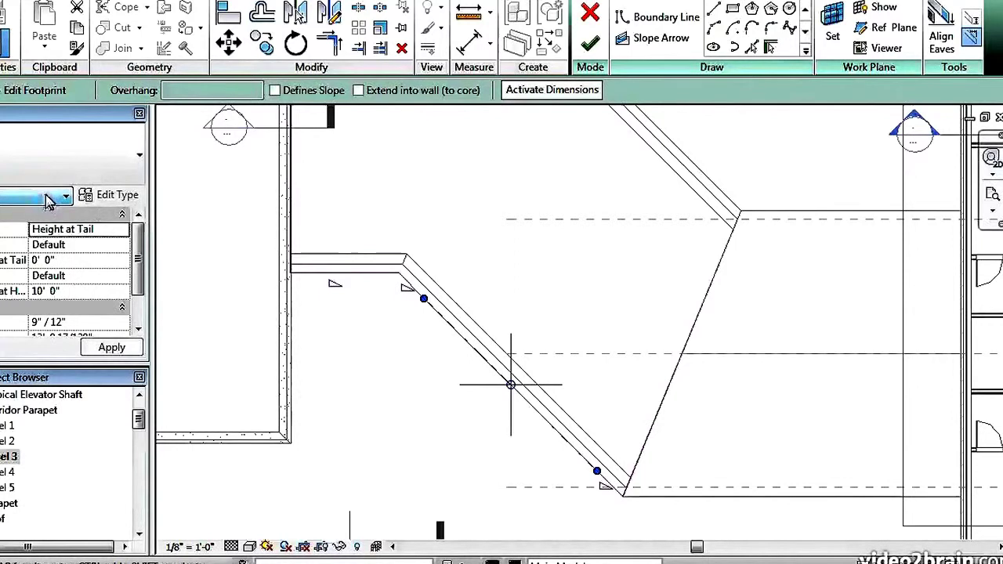
pyautogui.click(104, 231)
pyautogui.click(123, 230)
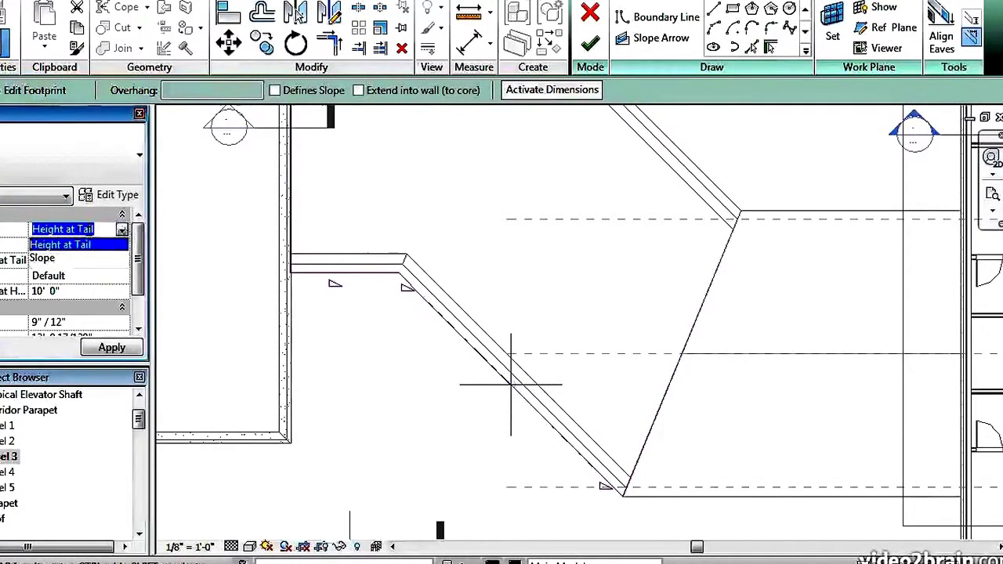
pyautogui.click(47, 259)
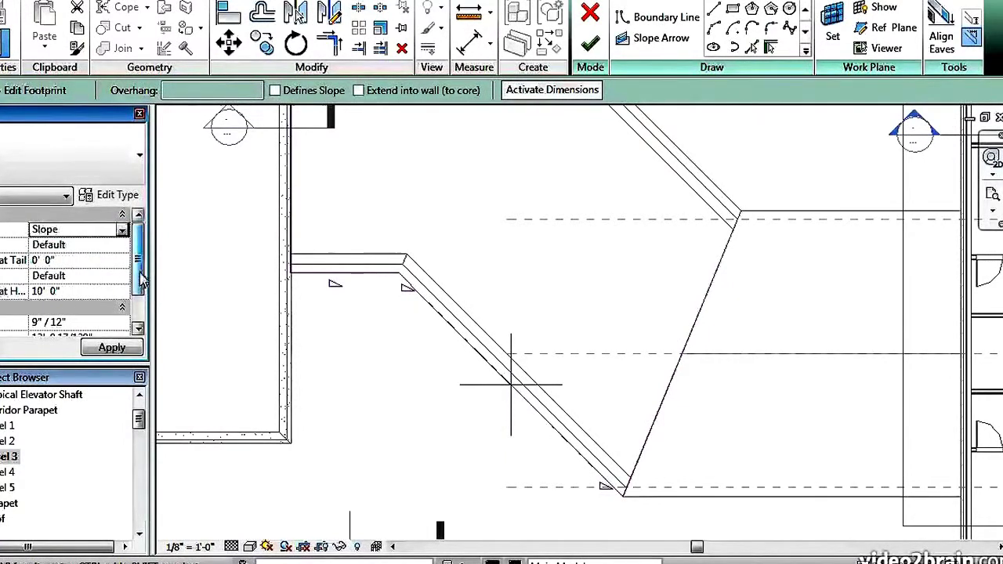
pyautogui.moveTo(140, 280); pyautogui.dragTo(142, 292)
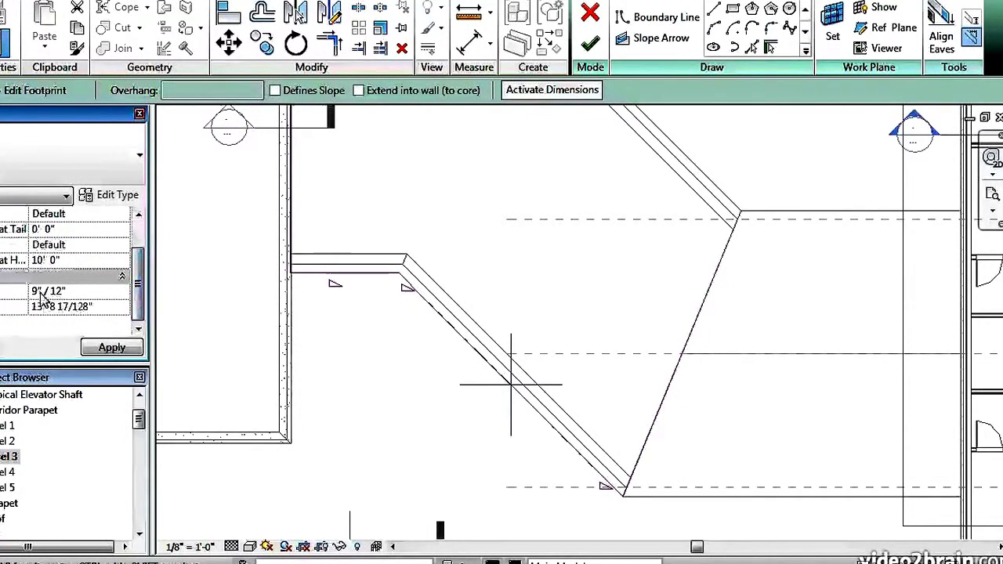
pyautogui.click(112, 349)
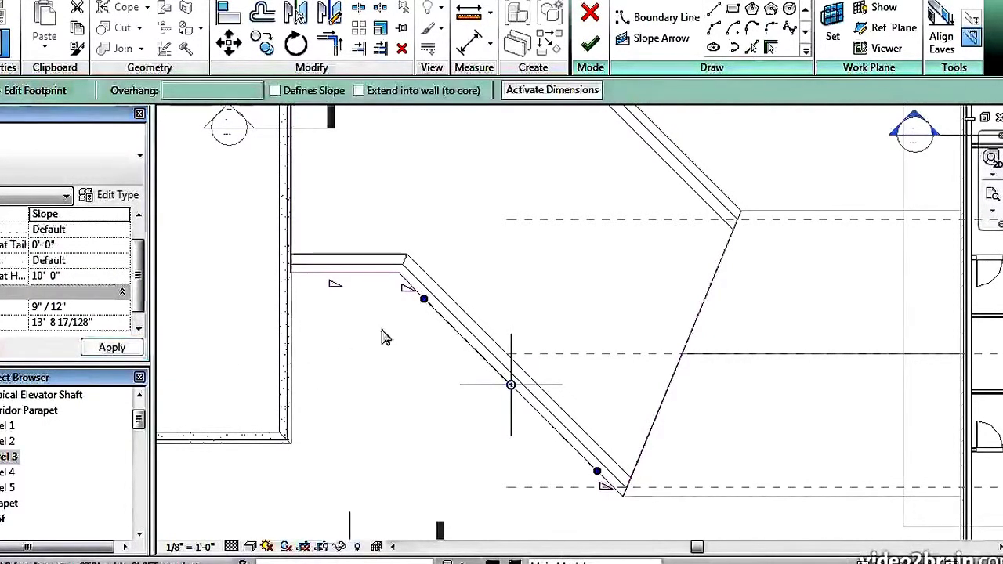
pyautogui.click(590, 47)
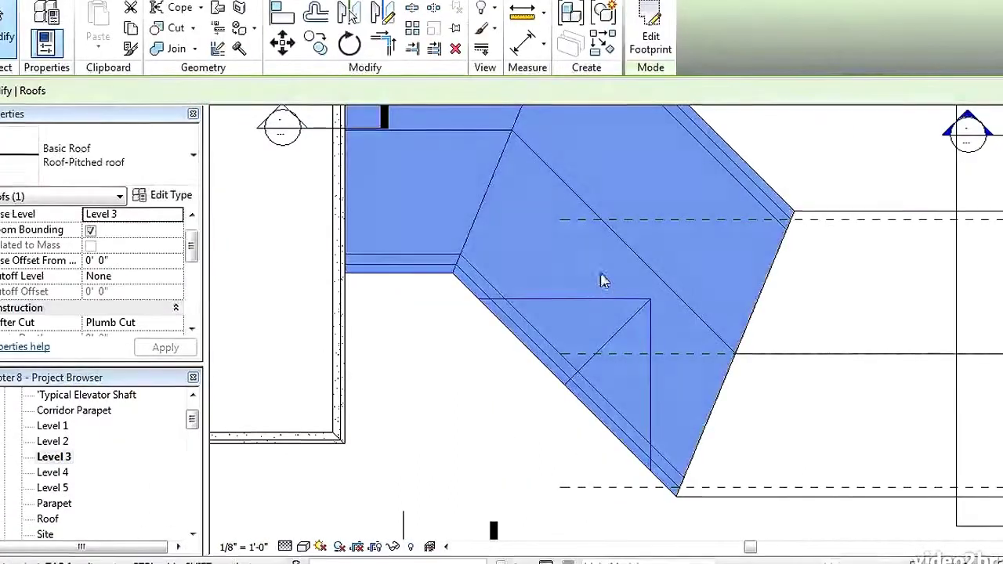
# Step: Open the default 3D view and examine the dormer and the corridor's pitched roofs from several sides
pyautogui.click(294, 1)
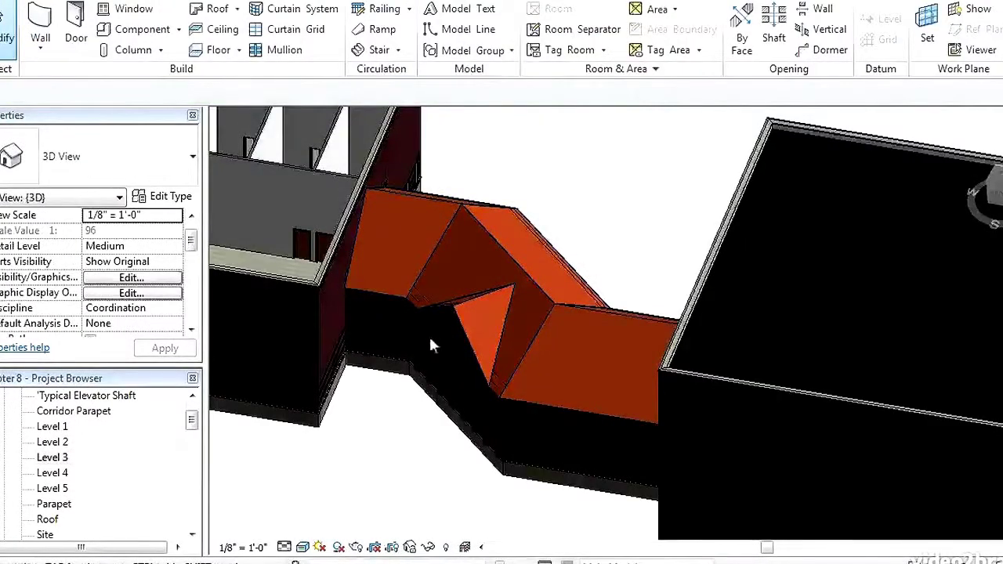
pyautogui.keyDown('shift'); pyautogui.moveTo(428, 334); pyautogui.dragTo(472, 359, button='middle'); pyautogui.keyUp('shift')
pyautogui.scroll(4, 471, 358)
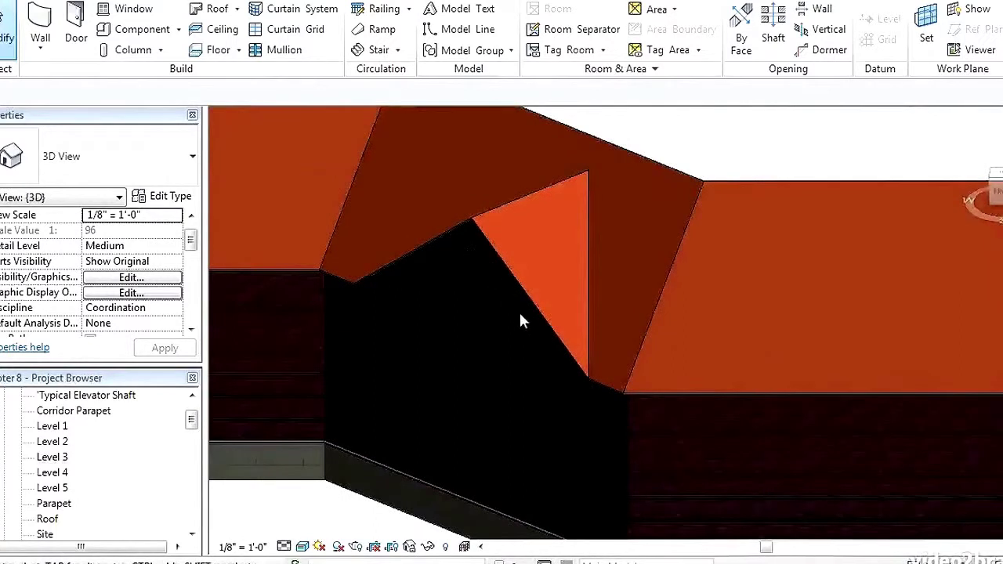
pyautogui.scroll(-1, 517, 323)
pyautogui.keyDown('shift'); pyautogui.moveTo(533, 356); pyautogui.dragTo(521, 377, button='middle'); pyautogui.keyUp('shift')
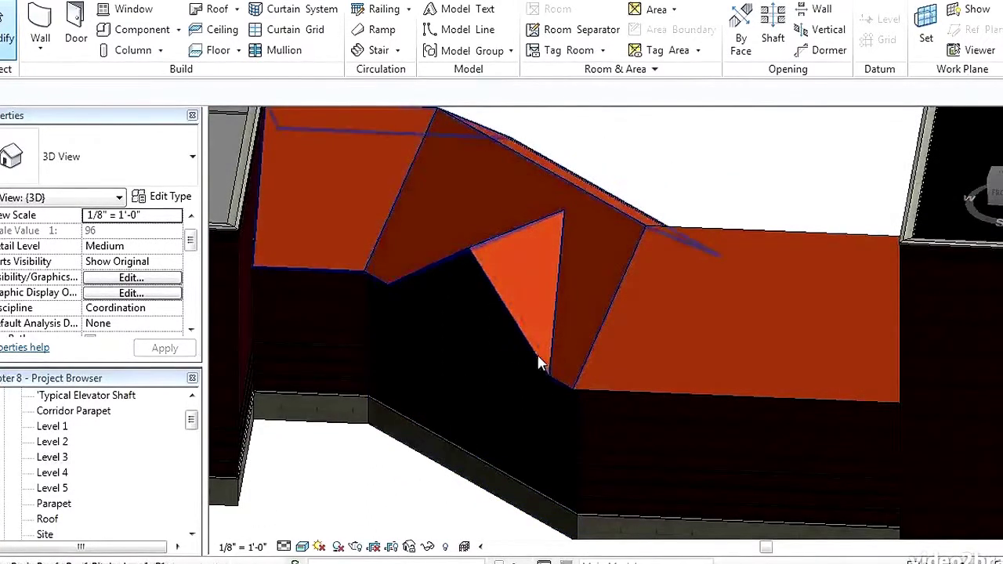
pyautogui.keyDown('shift'); pyautogui.moveTo(490, 356); pyautogui.dragTo(413, 287, button='middle'); pyautogui.keyUp('shift')
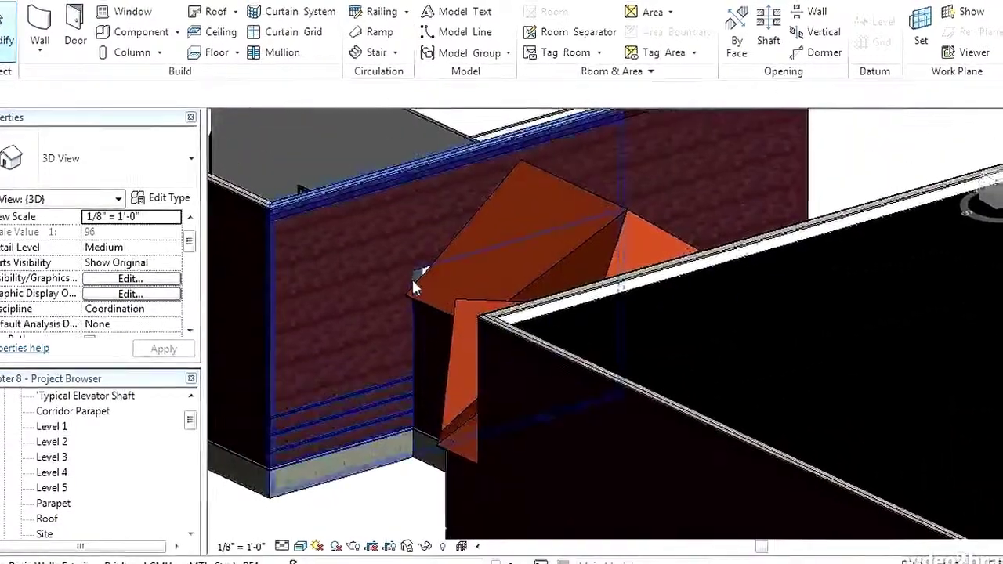
pyautogui.scroll(6, 413, 285)
pyautogui.moveTo(638, 242); pyautogui.dragTo(386, 358, button='middle')
pyautogui.scroll(-4, 464, 340)
pyautogui.keyDown('shift'); pyautogui.moveTo(449, 352); pyautogui.dragTo(366, 323, button='middle'); pyautogui.keyUp('shift')
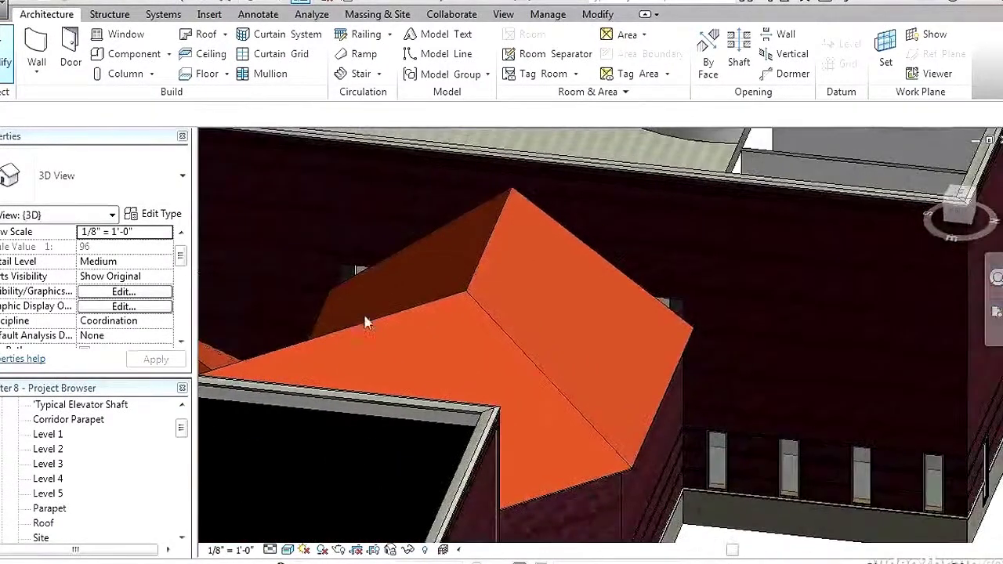
pyautogui.scroll(5, 679, 305)
pyautogui.scroll(-5, 768, 320)
pyautogui.keyDown('shift'); pyautogui.moveTo(767, 320); pyautogui.dragTo(609, 358, button='middle'); pyautogui.keyUp('shift')
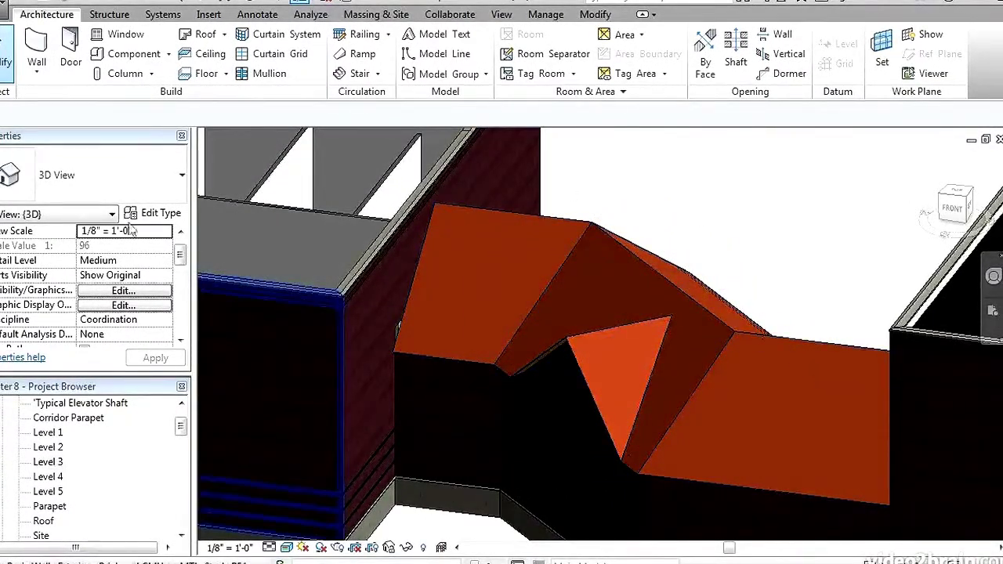
pyautogui.keyDown('shift'); pyautogui.moveTo(704, 218); pyautogui.dragTo(764, 231, button='middle'); pyautogui.keyUp('shift')
pyautogui.scroll(-1, 735, 228)
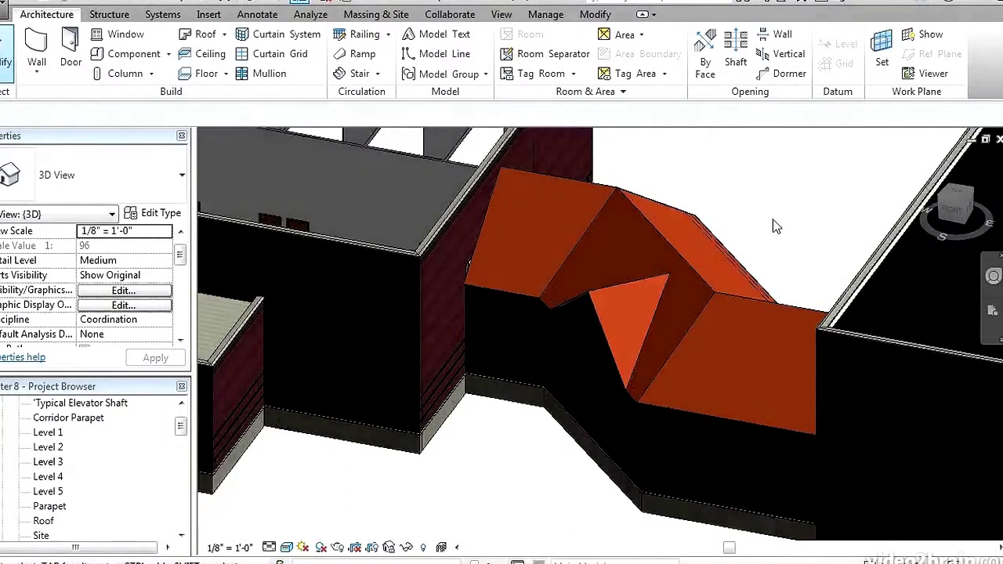
# Step: Set the base level of both pitched corridor roofs to Corridor Parapet
pyautogui.click(787, 301)
pyautogui.keyDown('ctrl'); pyautogui.click(616, 188); pyautogui.keyUp('ctrl')
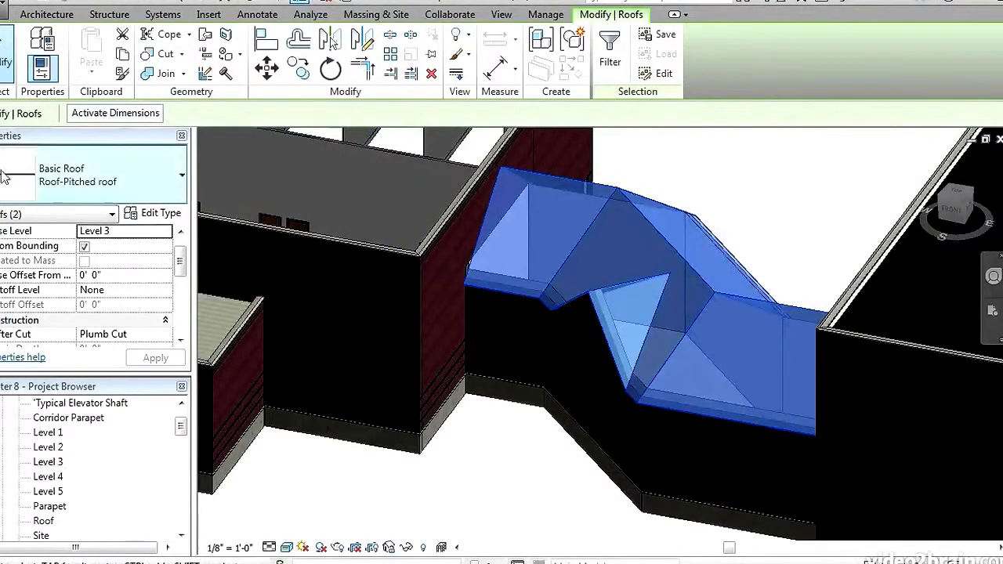
pyautogui.click(142, 231)
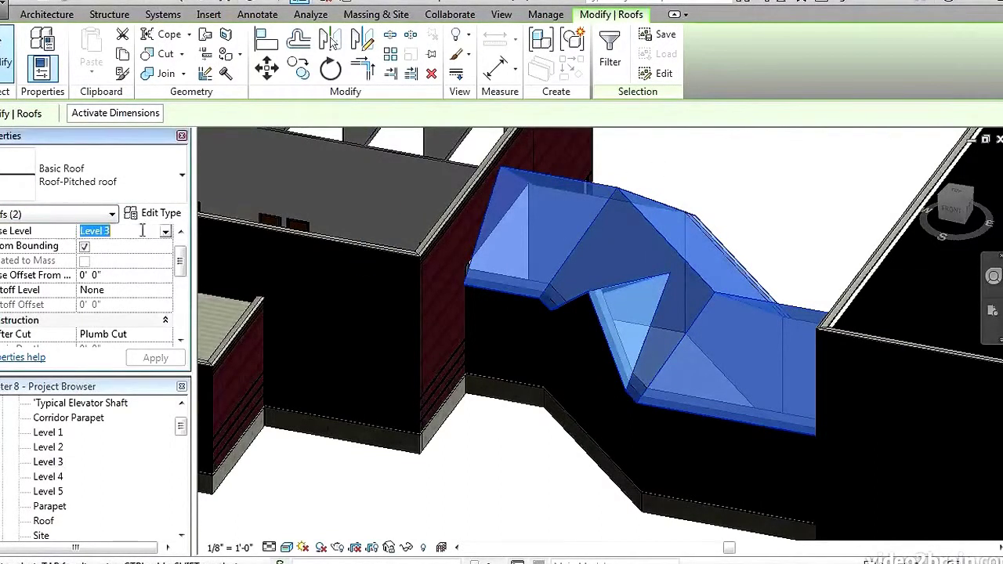
pyautogui.click(166, 233)
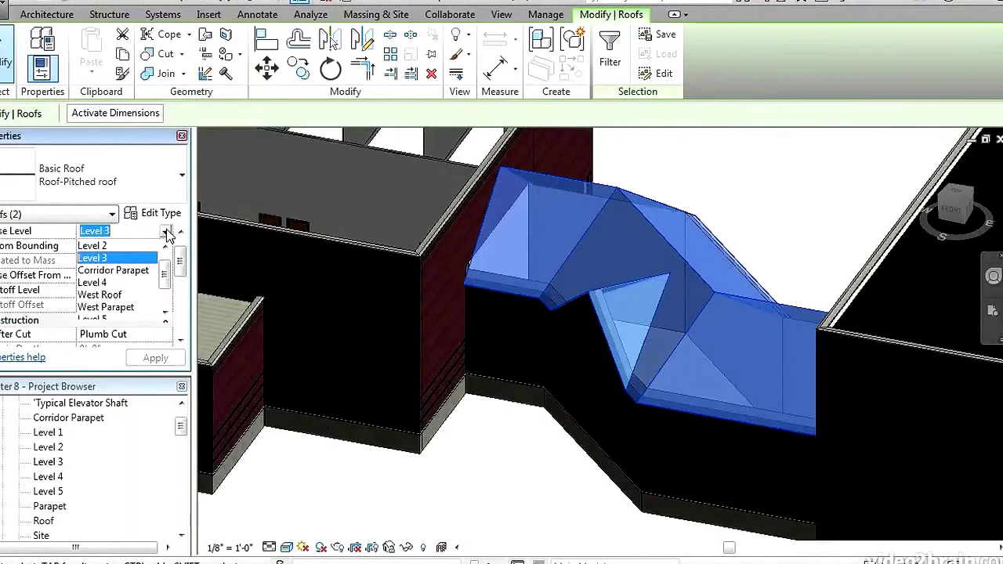
pyautogui.click(133, 270)
pyautogui.click(155, 357)
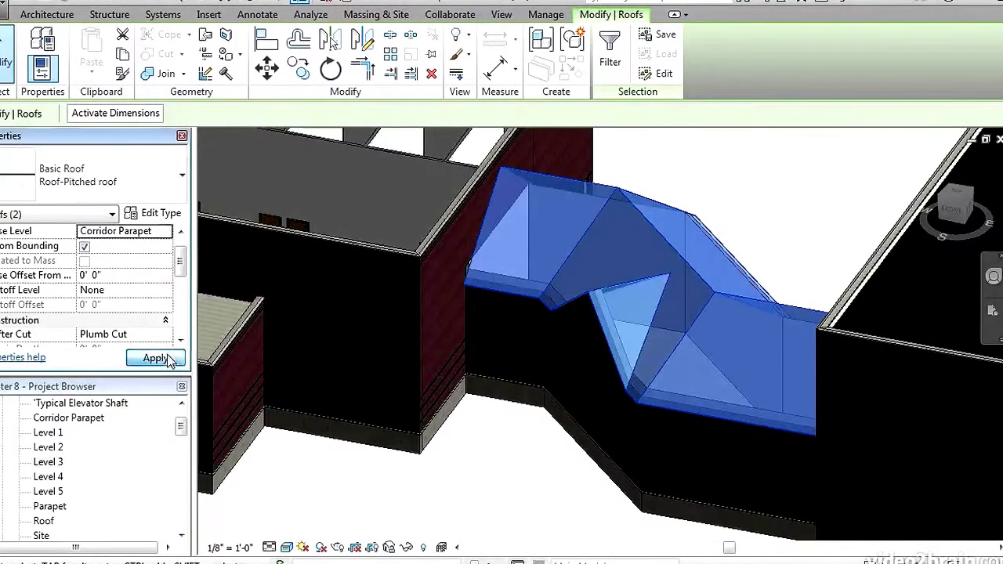
pyautogui.click(495, 470)
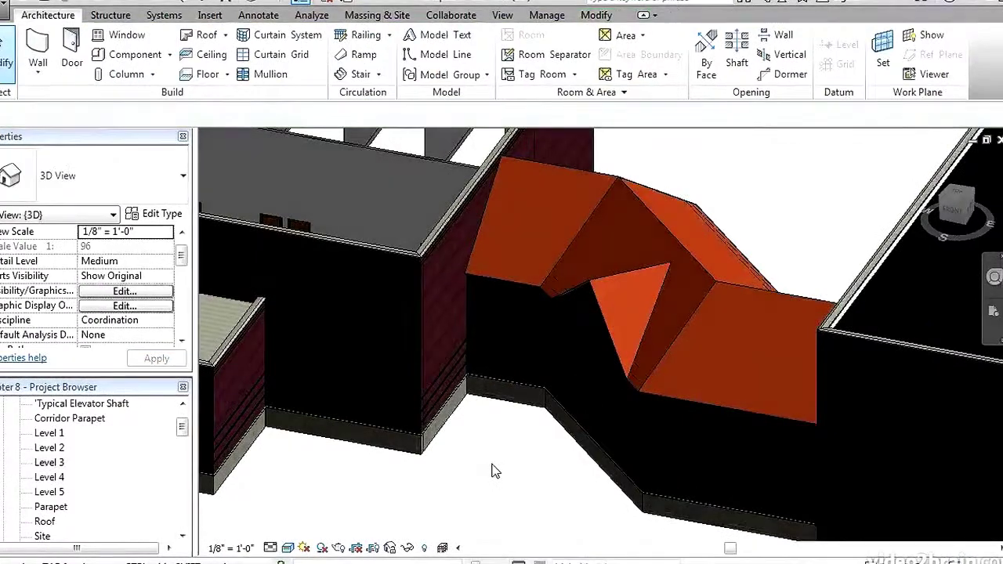
pyautogui.keyDown('shift'); pyautogui.moveTo(505, 454); pyautogui.dragTo(536, 456, button='middle'); pyautogui.keyUp('shift')
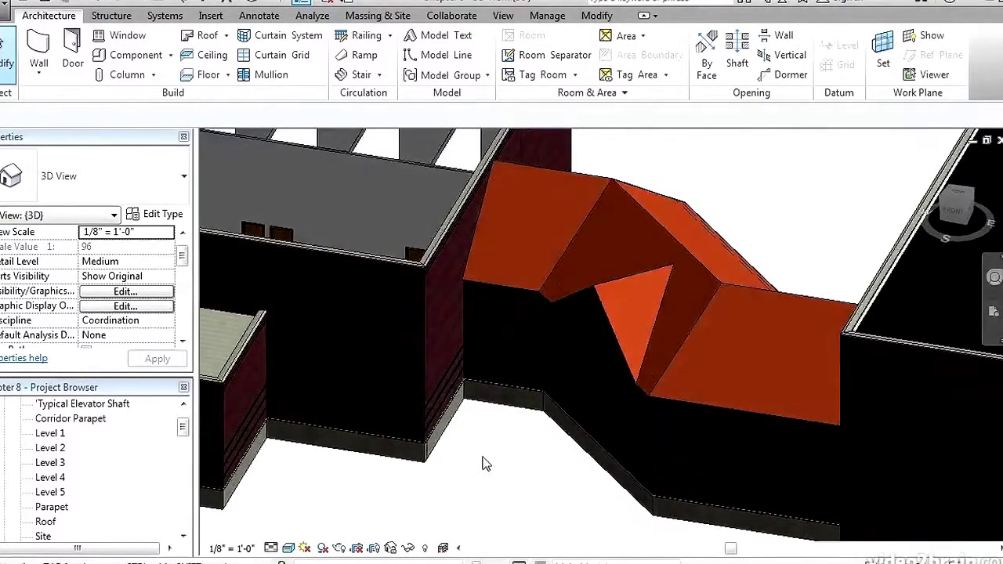
# Step: Open the Corridor Parapet floor plan at the angled corridor roof
pyautogui.doubleClick(78, 419)
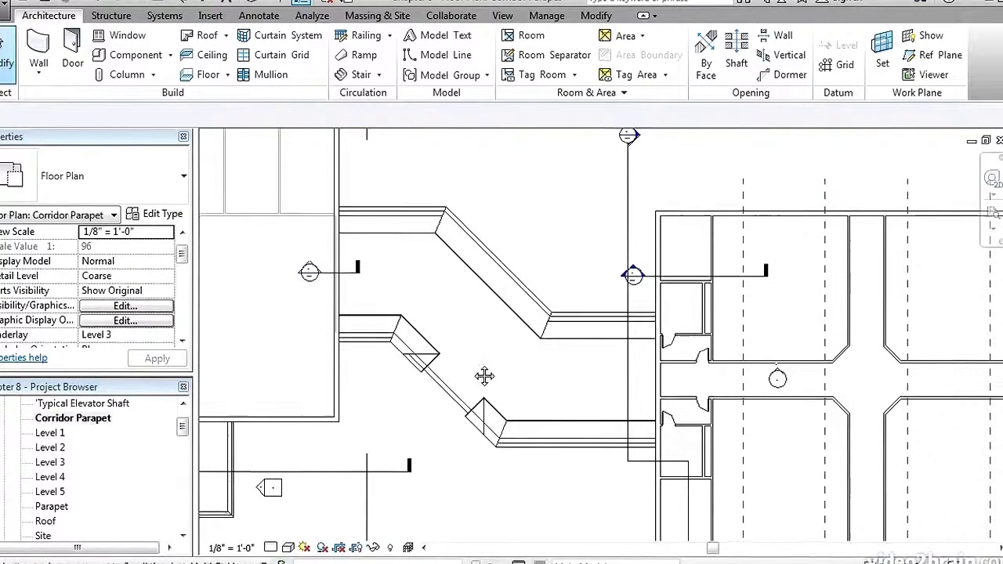
pyautogui.moveTo(484, 376); pyautogui.dragTo(514, 358, button='middle')
pyautogui.scroll(3, 514, 358)
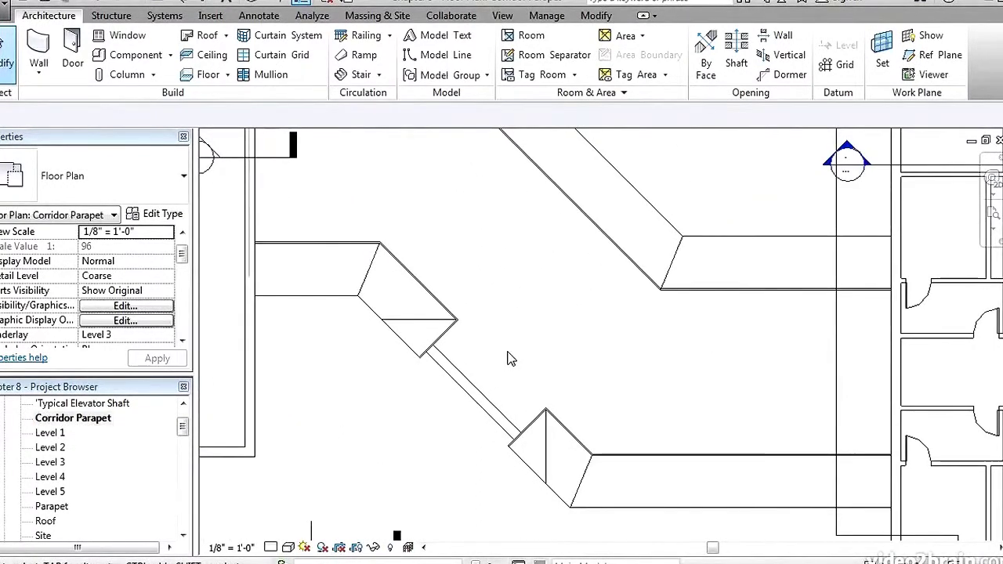
pyautogui.scroll(-1, 506, 353)
pyautogui.moveTo(522, 341); pyautogui.dragTo(531, 354, button='middle')
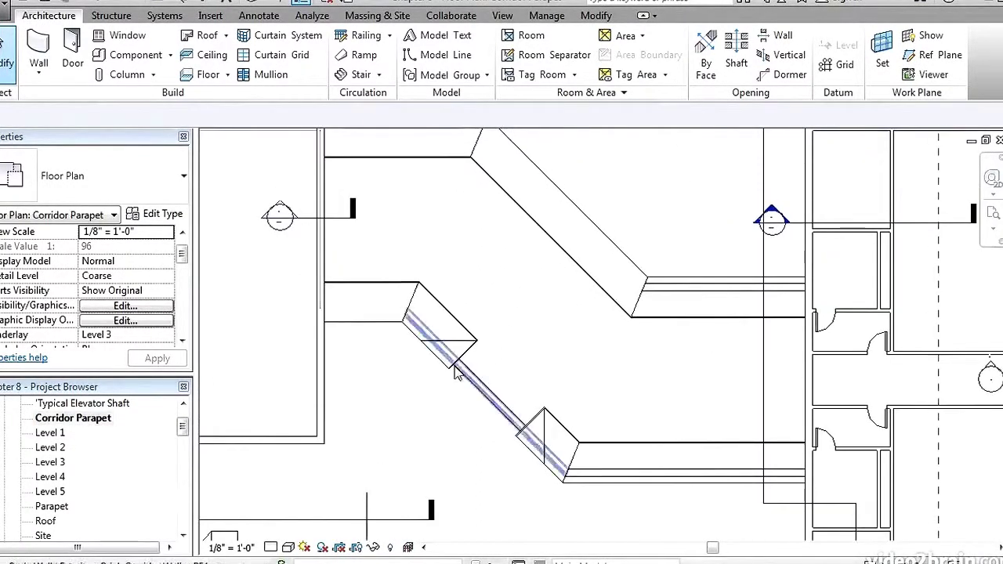
# Step: Set the Corridor Parapet plan's view range to an Unlimited top and a cut plane offset of 25' 0"
pyautogui.moveTo(183, 251); pyautogui.dragTo(181, 315)
pyautogui.click(137, 291)
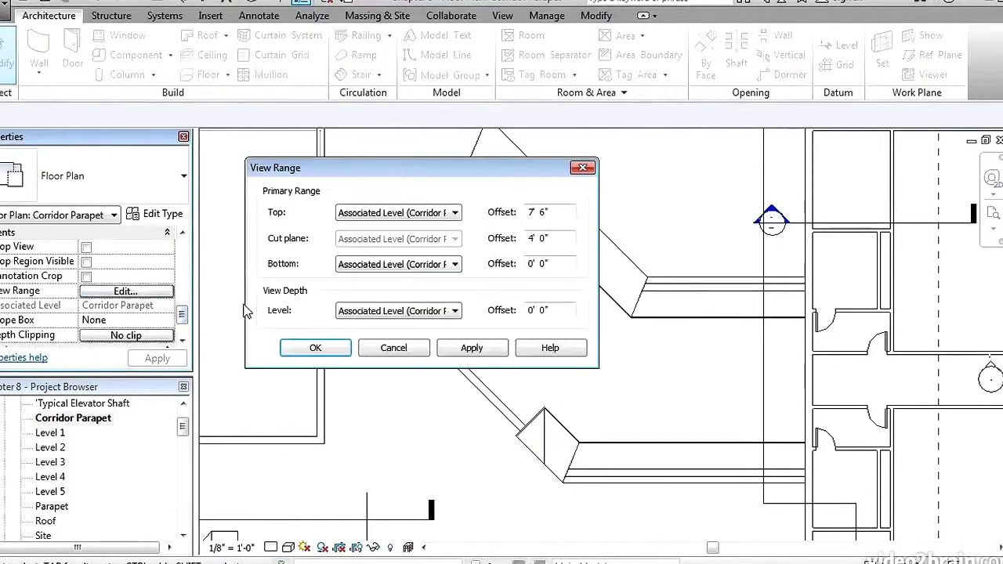
pyautogui.click(388, 226)
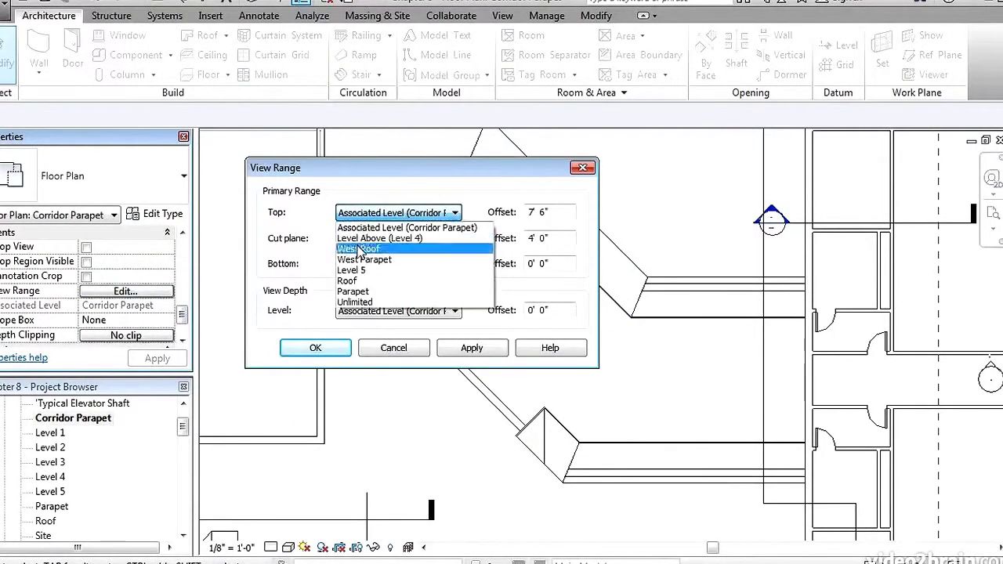
pyautogui.click(353, 305)
pyautogui.click(562, 238)
pyautogui.doubleClick(562, 238)
pyautogui.write('25')
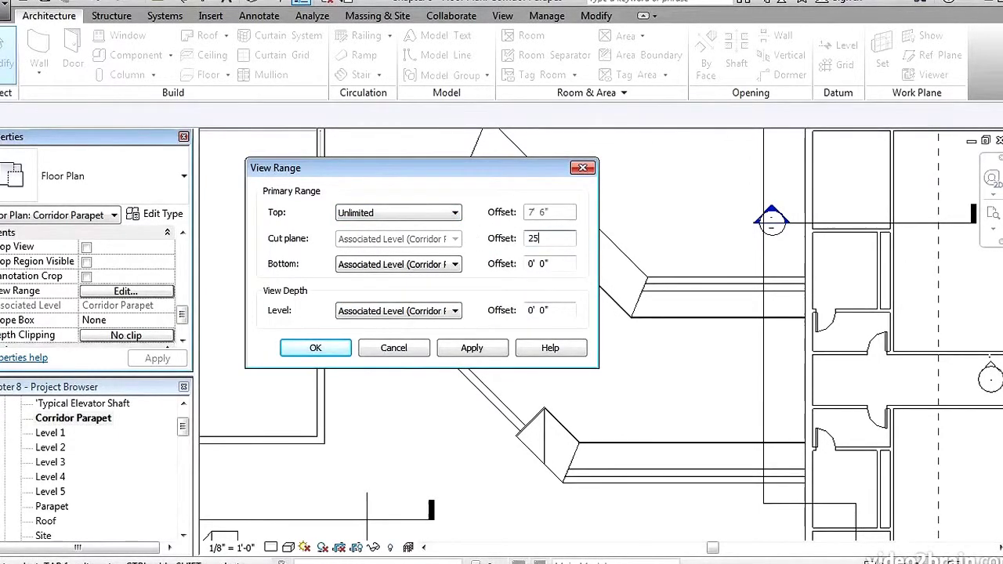
pyautogui.click(480, 349)
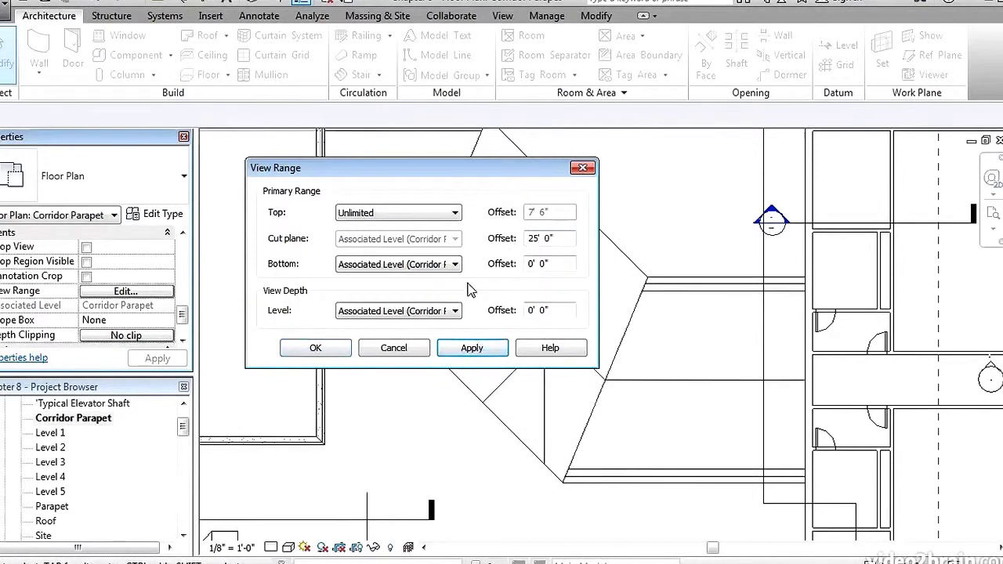
pyautogui.click(316, 347)
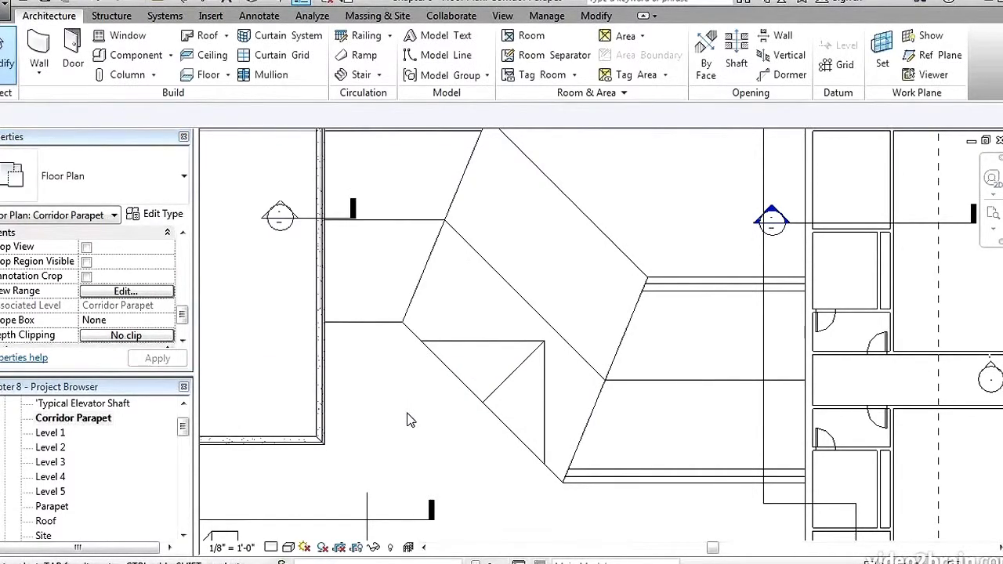
pyautogui.click(362, 396)
pyautogui.middleClick(361, 396)
pyautogui.middleClick(361, 396)
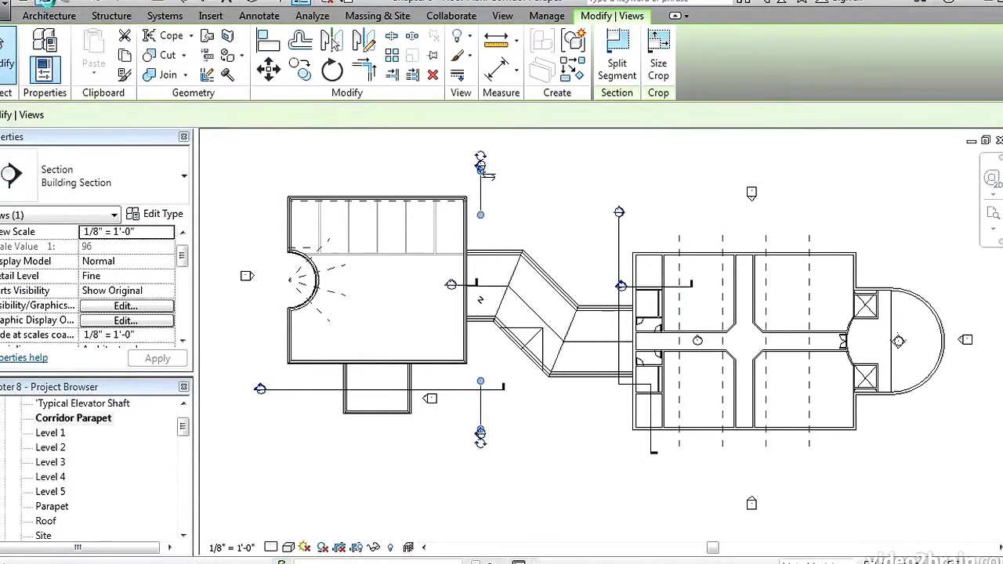
pyautogui.click(567, 410)
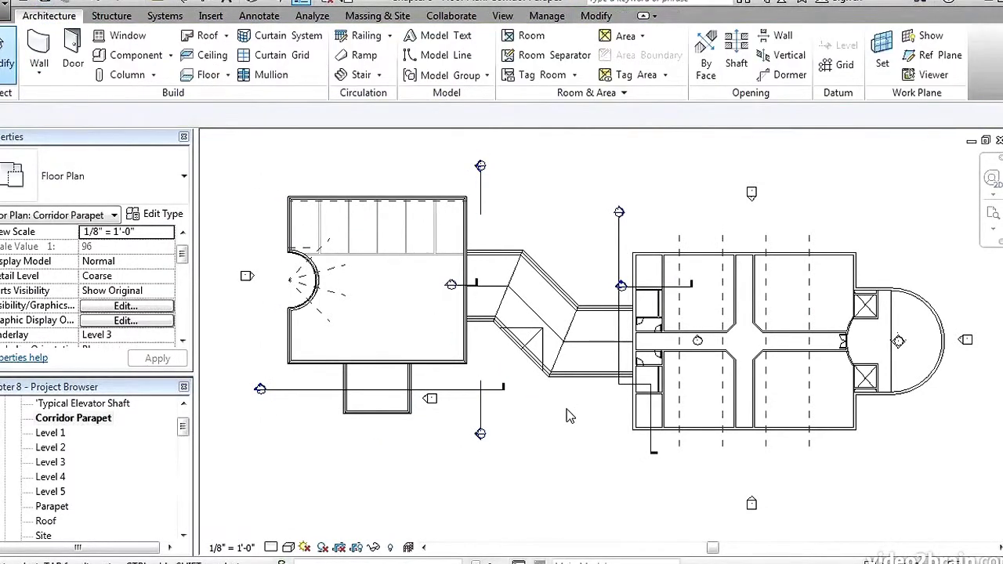